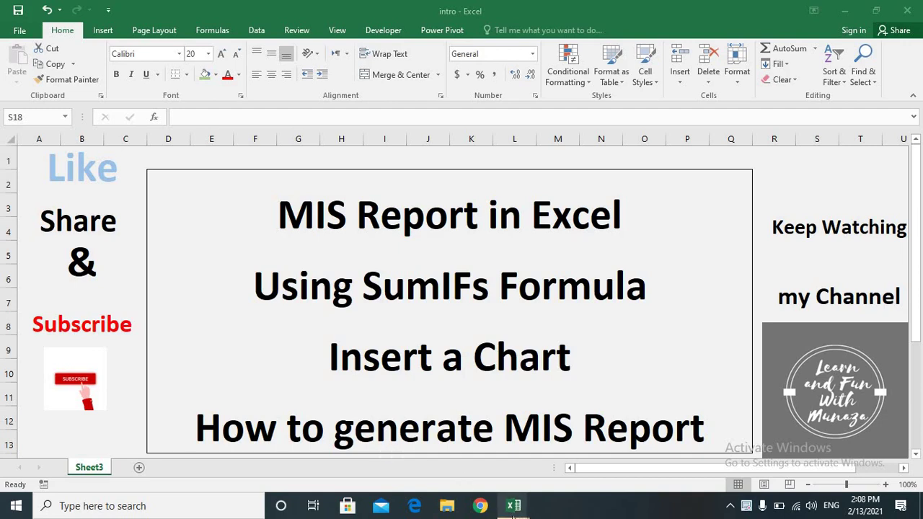
Switch to the 'Sample for dashboard' workbook using its Excel taskbar preview
{"action": "mouse_move", "coordinate": [512, 508]}
{"action": "left_click", "coordinate": [483, 469]}
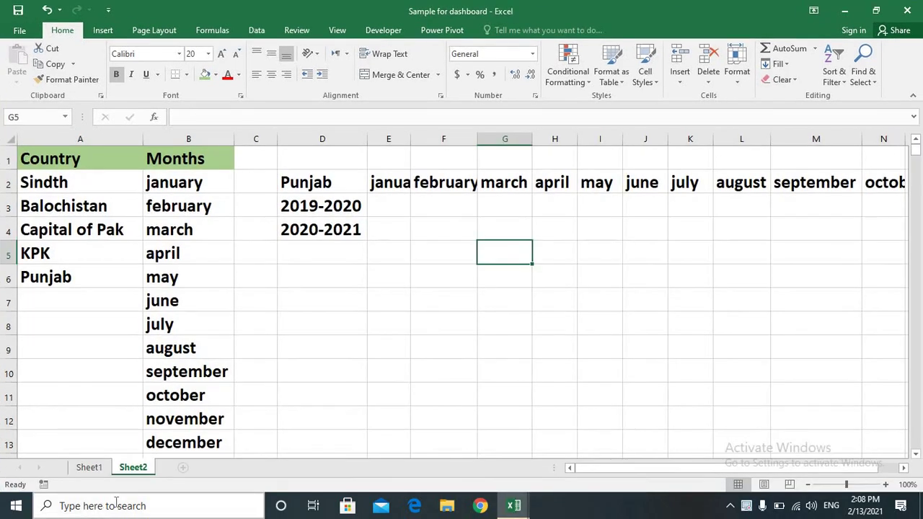
{"action": "left_click", "coordinate": [89, 467]}
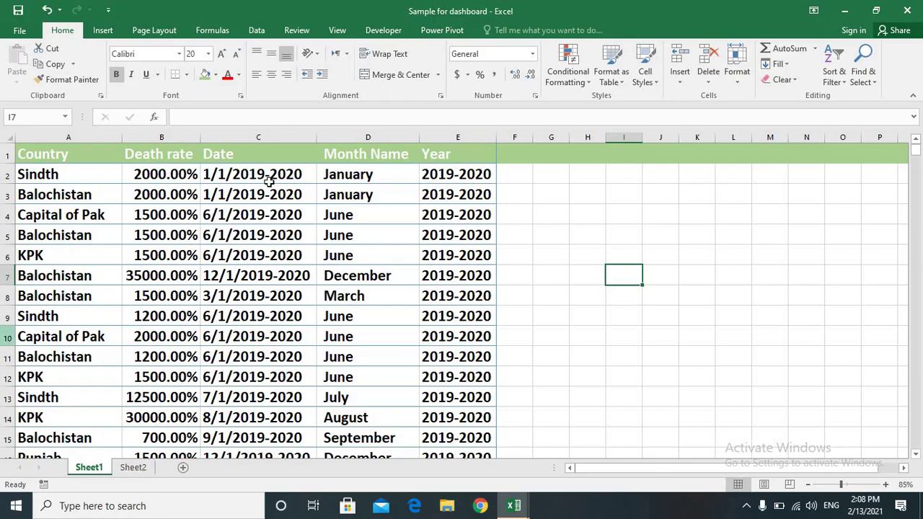
{"action": "left_click_drag", "start_coordinate": [915, 149], "coordinate": [917, 309]}
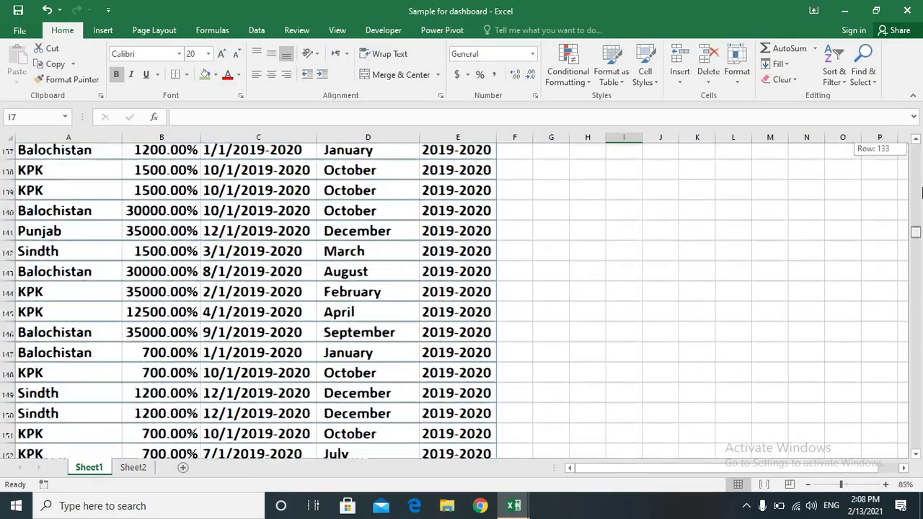
{"action": "left_click_drag", "start_coordinate": [917, 309], "coordinate": [915, 149]}
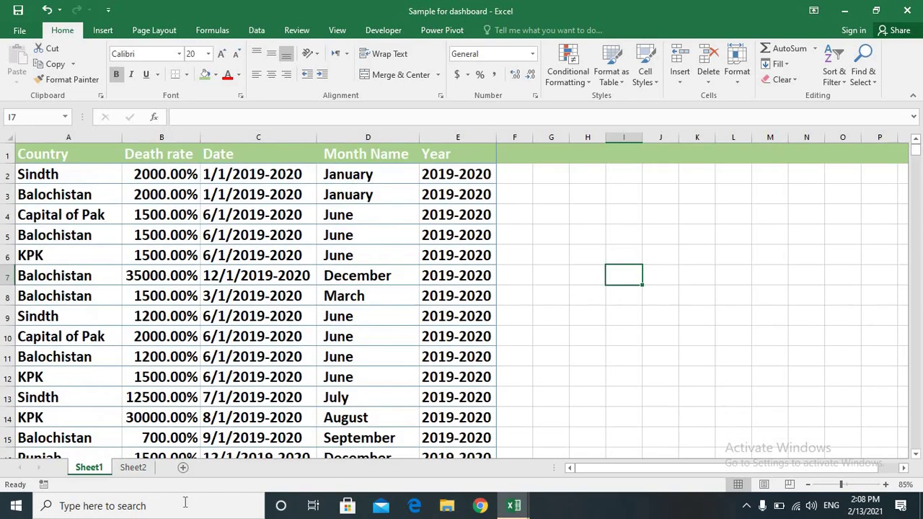
{"action": "left_click", "coordinate": [148, 468]}
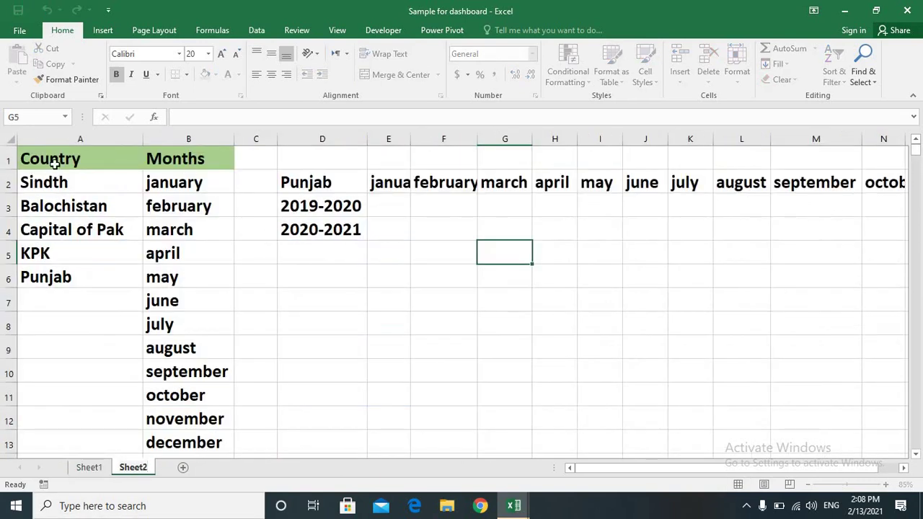
{"action": "key", "text": "Return"}
{"action": "key", "text": "ctrl+Page_Up"}
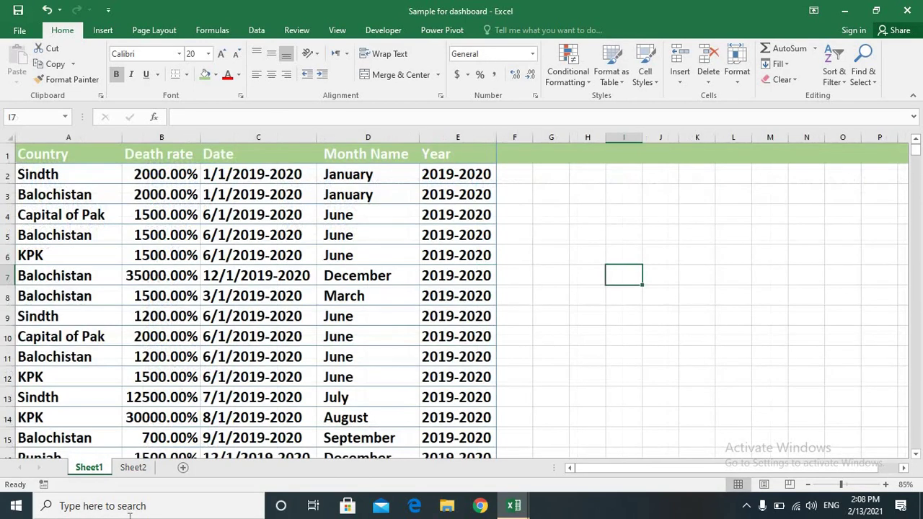
{"action": "left_click", "coordinate": [137, 467]}
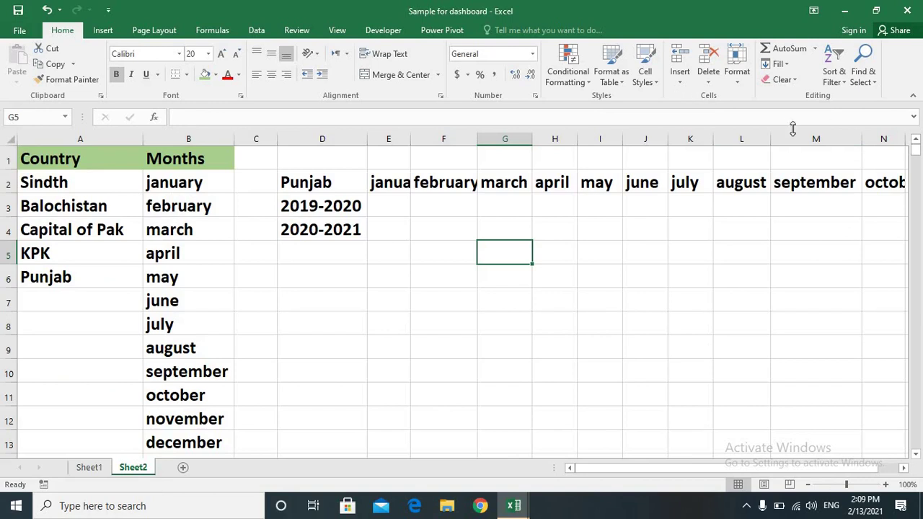
{"action": "left_click", "coordinate": [353, 181]}
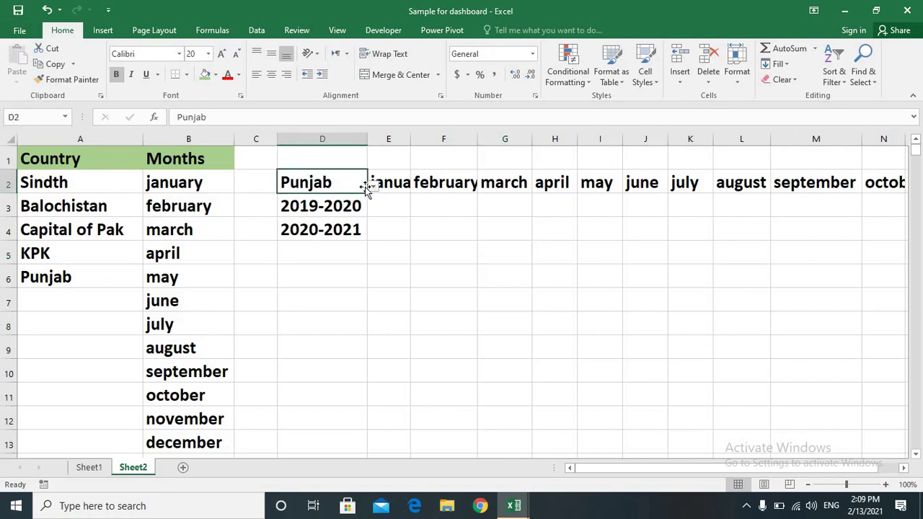
{"action": "left_click", "coordinate": [374, 185]}
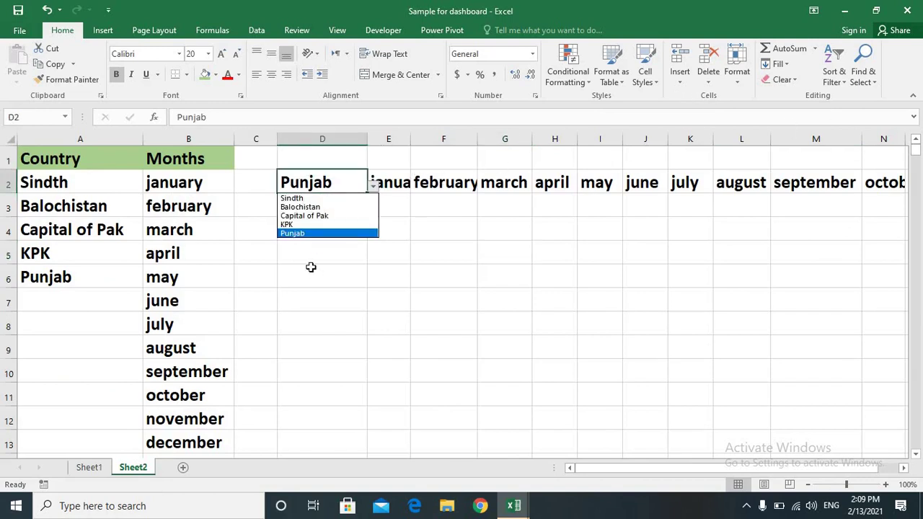
{"action": "left_click", "coordinate": [315, 233]}
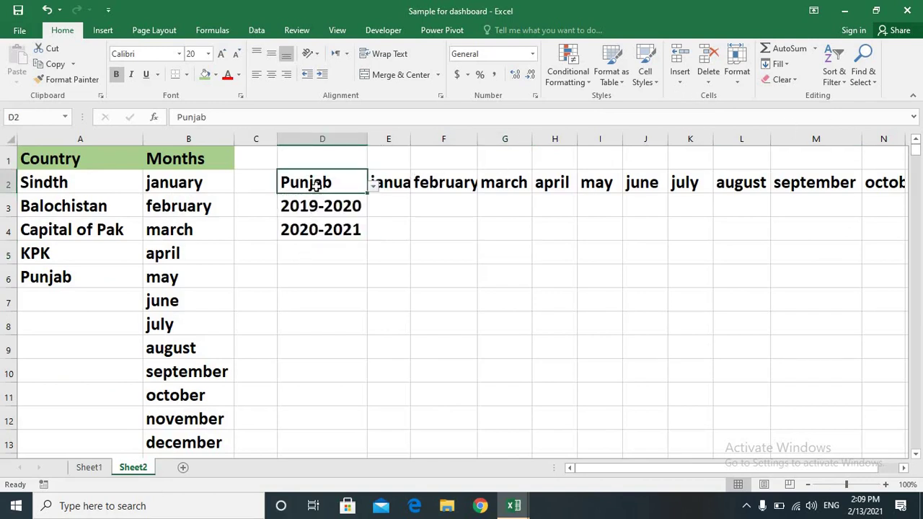
{"action": "left_click", "coordinate": [90, 470]}
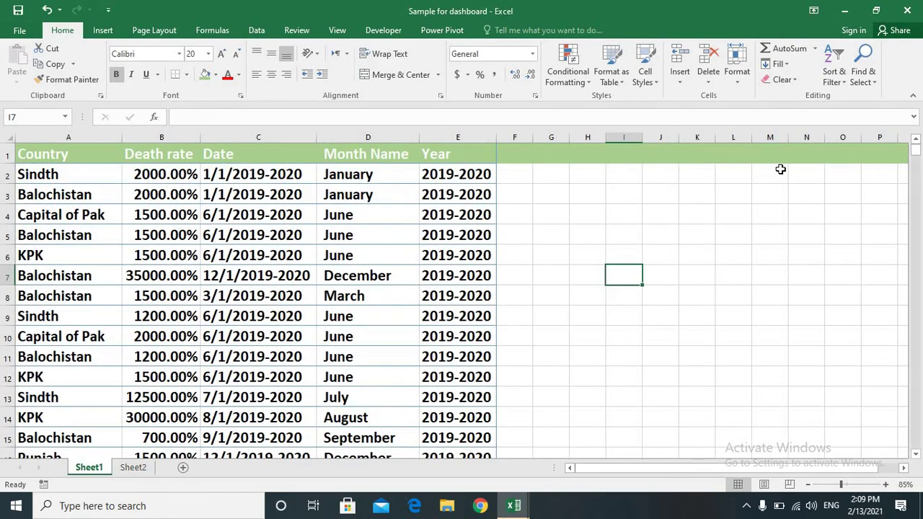
{"action": "mouse_move", "coordinate": [914, 156]}
{"action": "left_mouse_down"}
{"action": "mouse_move", "coordinate": [915, 388]}
{"action": "mouse_move", "coordinate": [855, 218]}
{"action": "left_mouse_up"}
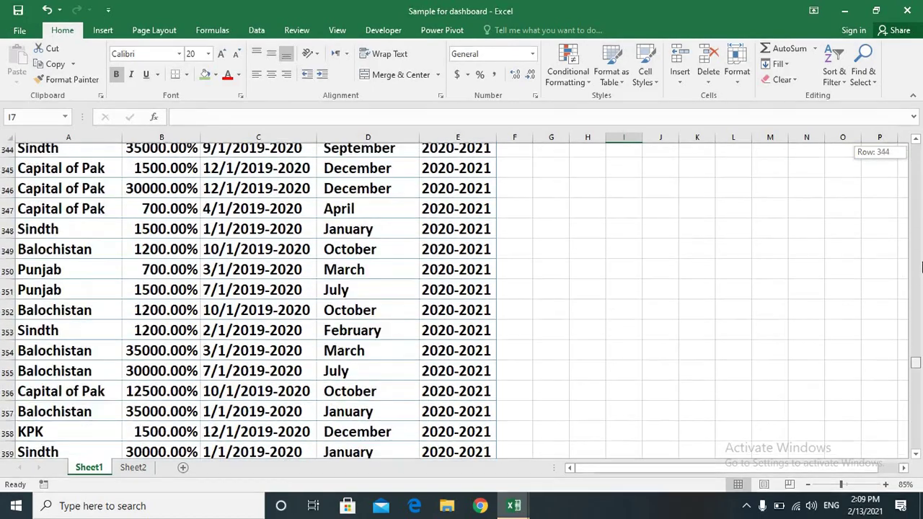
{"action": "left_click", "coordinate": [141, 468]}
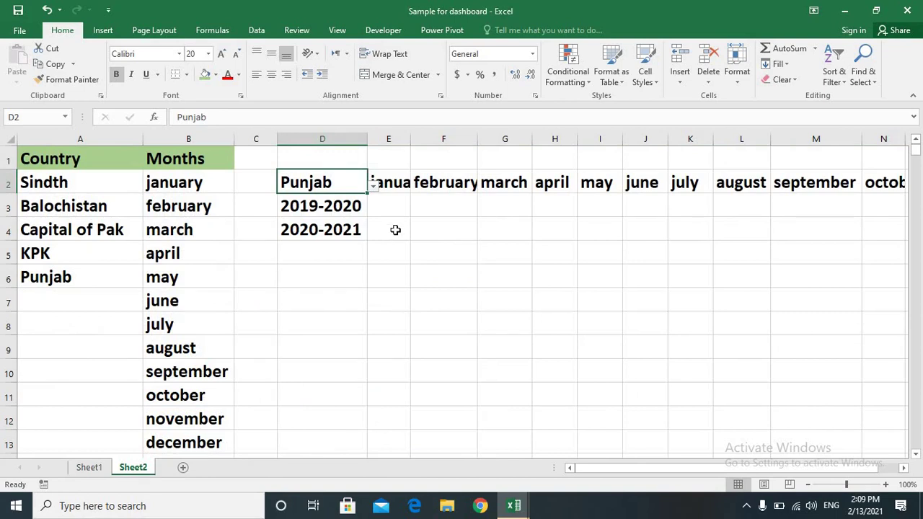
{"action": "left_click", "coordinate": [105, 469]}
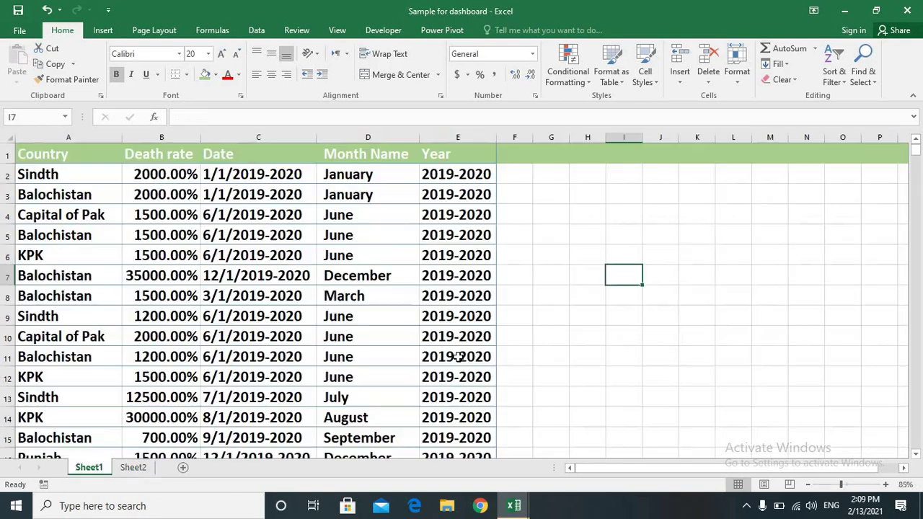
{"action": "left_click", "coordinate": [136, 470]}
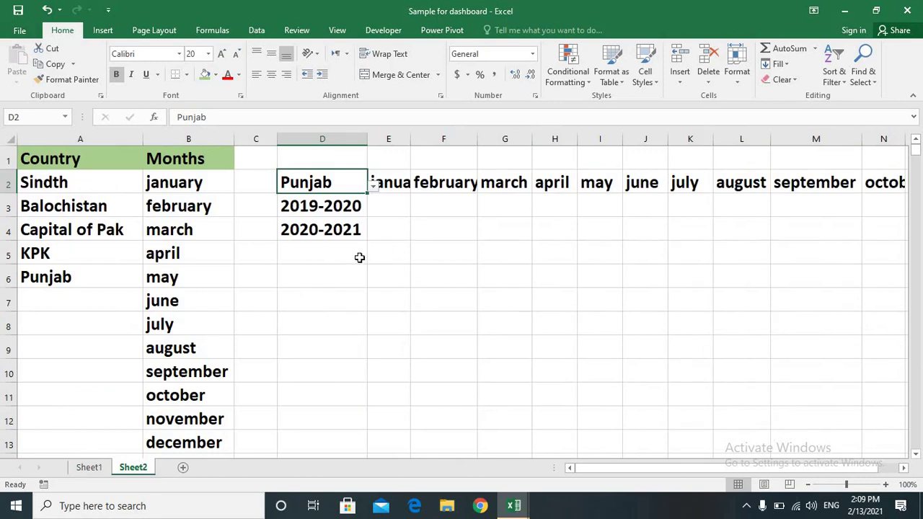
{"action": "left_click", "coordinate": [390, 208]}
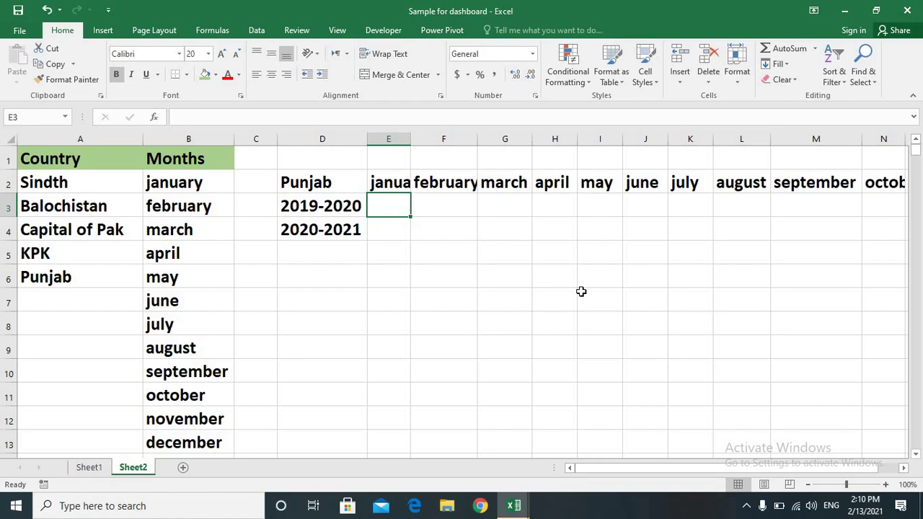
In E3, begin =SUMIFS( with Sheet1's Death rate column $B:$B as the sum range
{"action": "type", "text": "=s"}
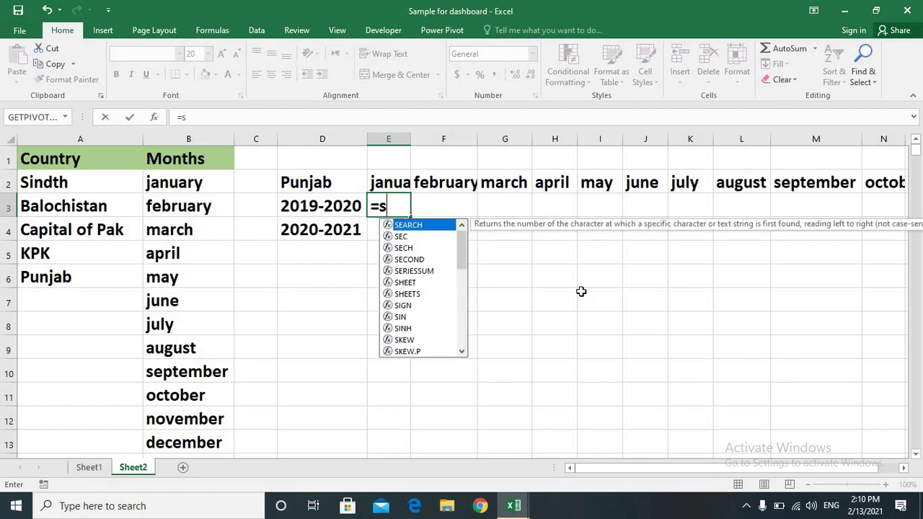
{"action": "type", "text": "umifs"}
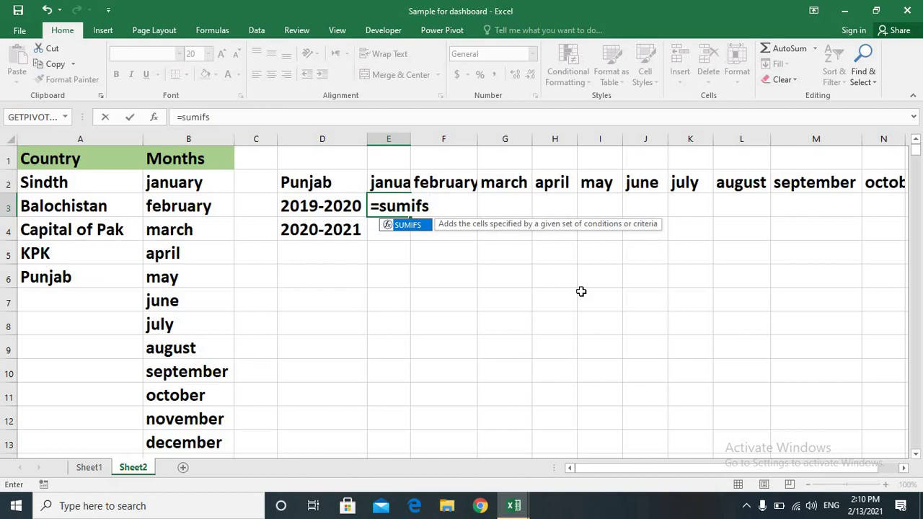
{"action": "type", "text": "("}
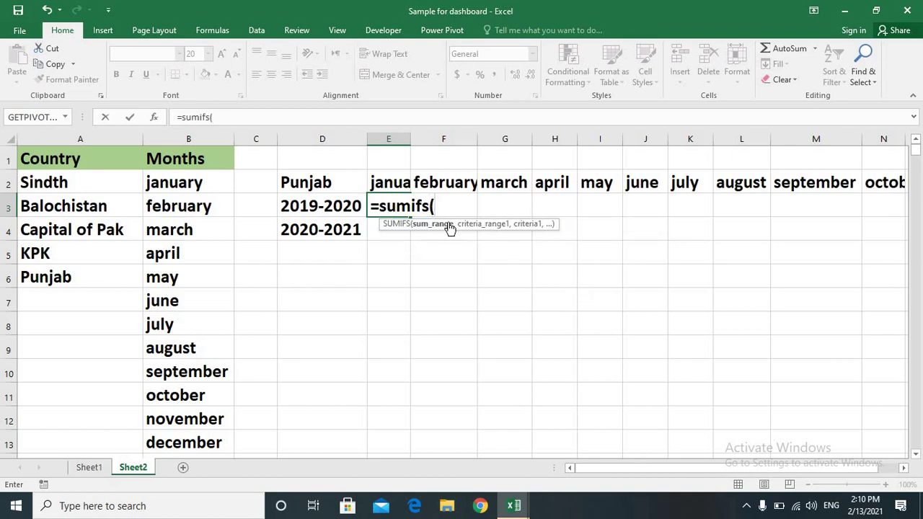
{"action": "left_click", "coordinate": [88, 468]}
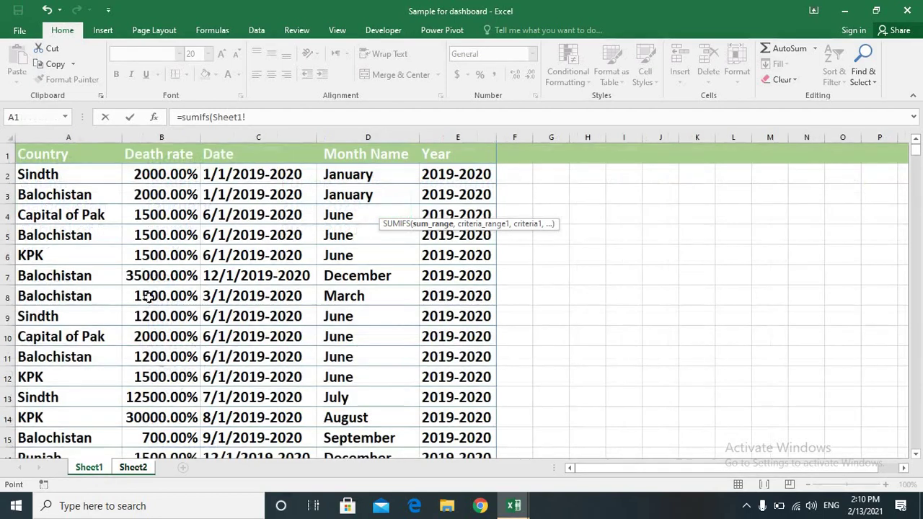
{"action": "left_click", "coordinate": [166, 132]}
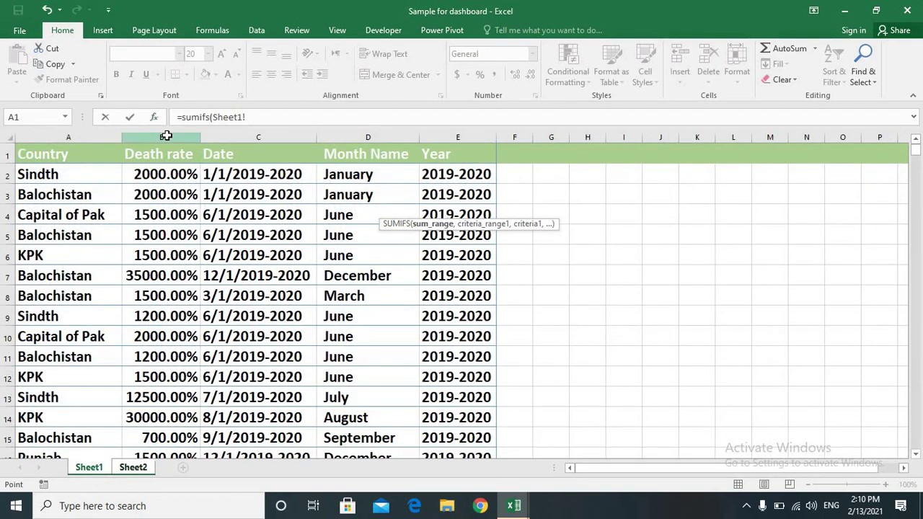
{"action": "left_click", "coordinate": [166, 132]}
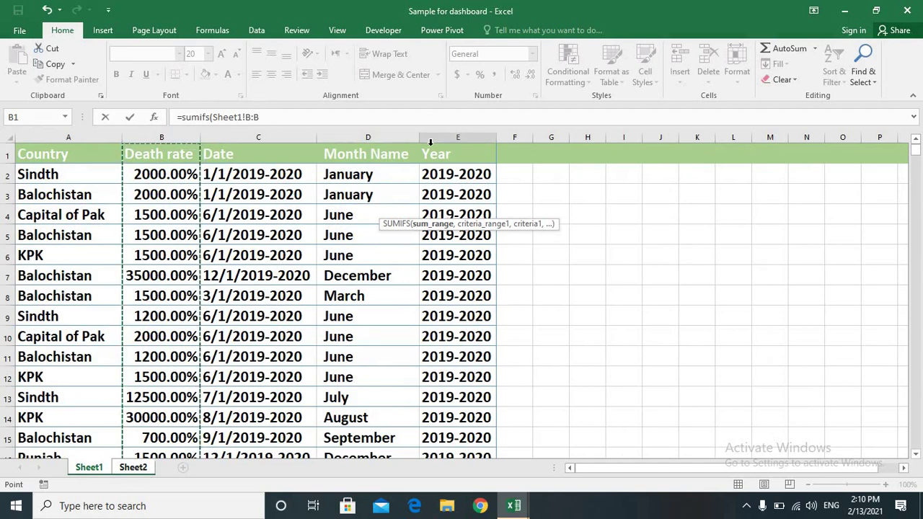
{"action": "key", "text": "F4"}
{"action": "left_click", "coordinate": [329, 120]}
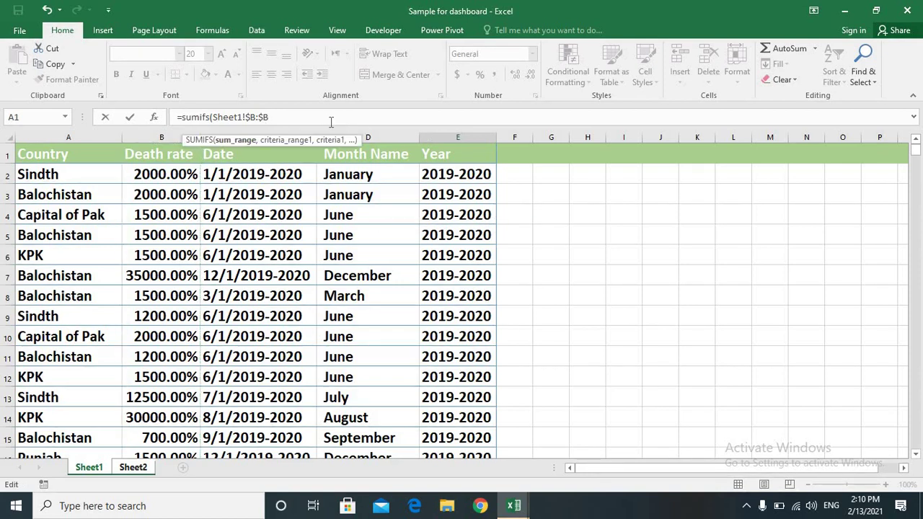
Add Sheet1's Month Name column $D:$D as the first criteria range
{"action": "type", "text": ","}
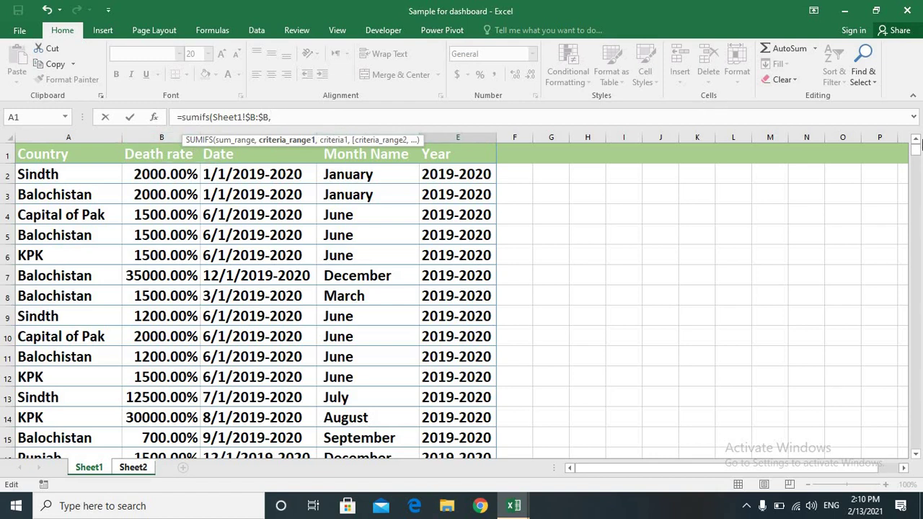
{"action": "left_click_drag", "start_coordinate": [518, 130], "coordinate": [518, 142]}
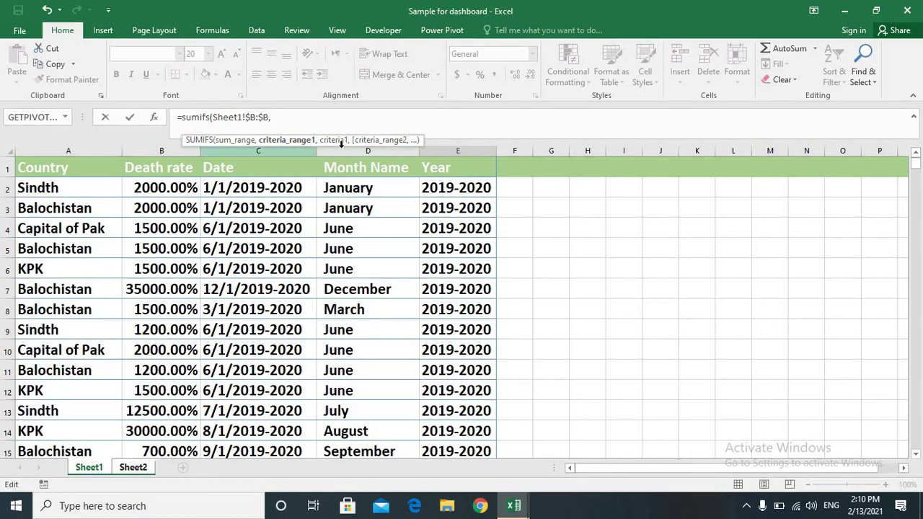
{"action": "left_click", "coordinate": [368, 149]}
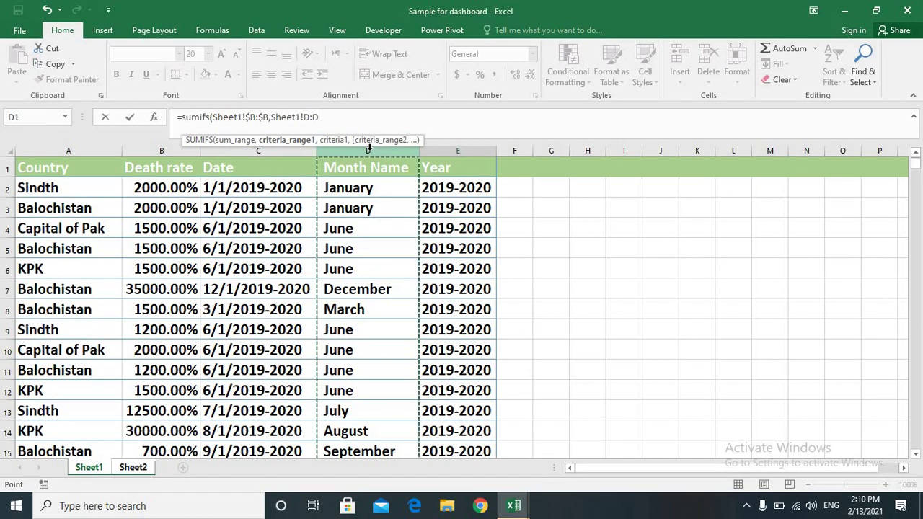
{"action": "key", "text": "F4"}
{"action": "type", "text": "$D,"}
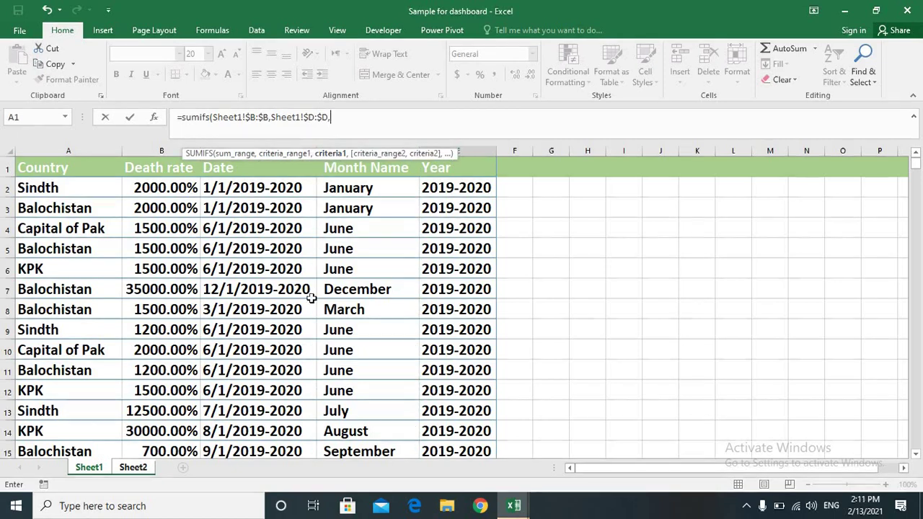
Add the January header Sheet2!E$2 as the month criterion, locked by row only
{"action": "left_click", "coordinate": [131, 467]}
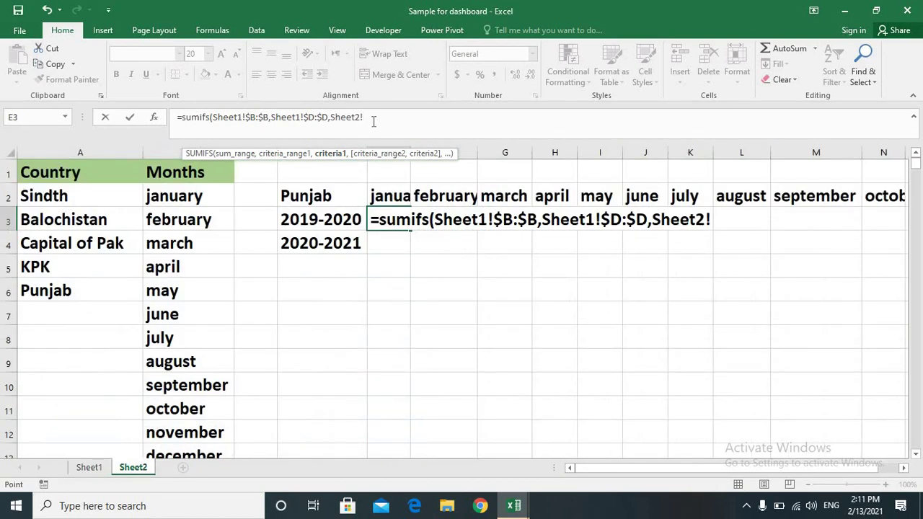
{"action": "left_click", "coordinate": [395, 193]}
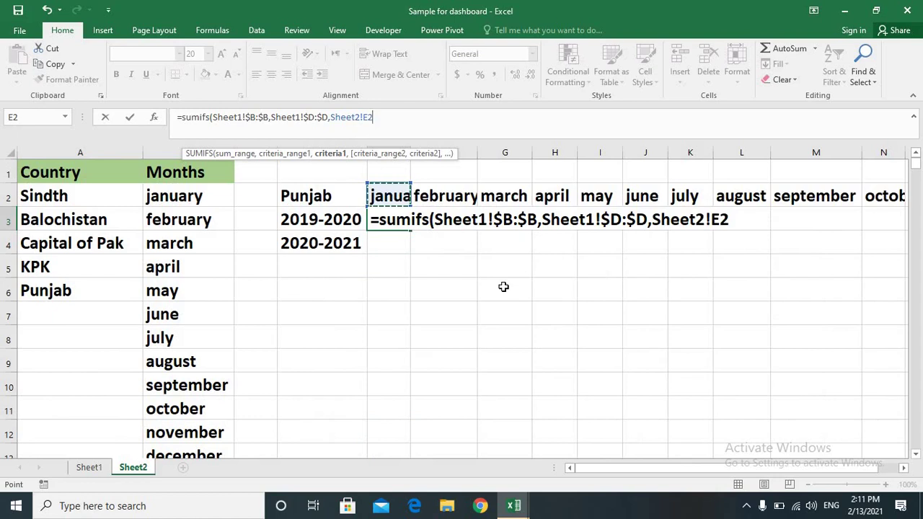
{"action": "key", "text": "F4"}
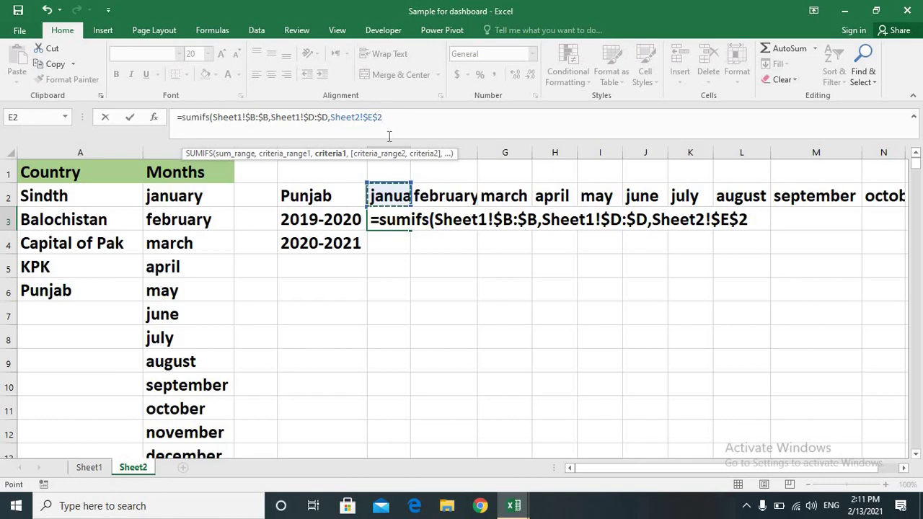
{"action": "left_click", "coordinate": [367, 119]}
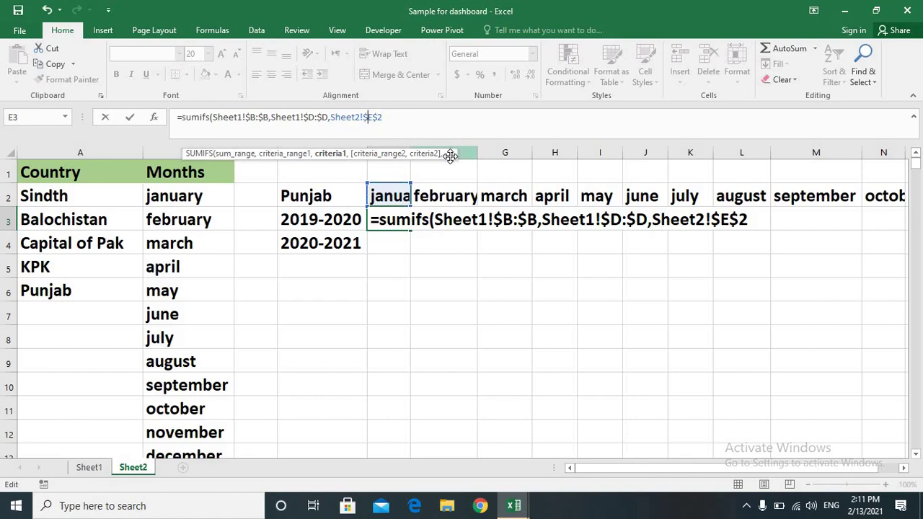
{"action": "key", "text": "BackSpace"}
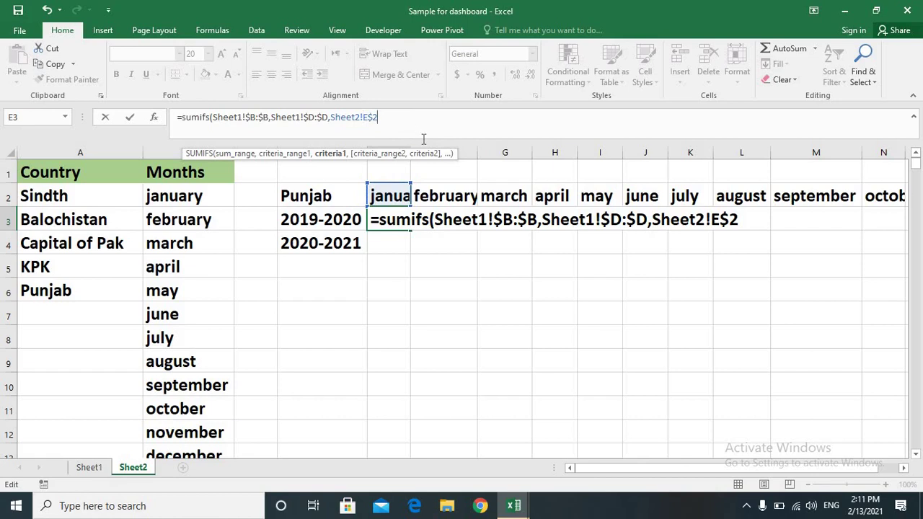
{"action": "type", "text": ","}
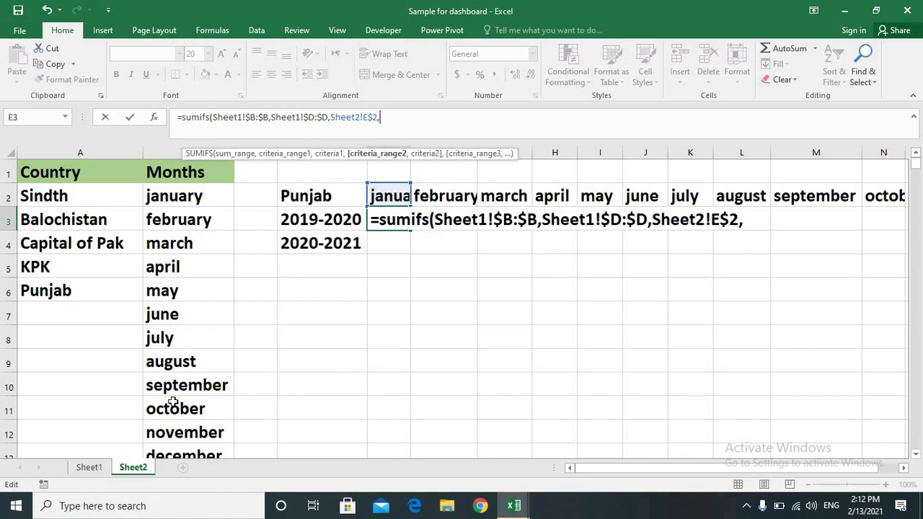
Add the Year range Sheet1!$E:$E with the 2019-2020 criterion Sheet2!$D3
{"action": "left_click", "coordinate": [96, 467]}
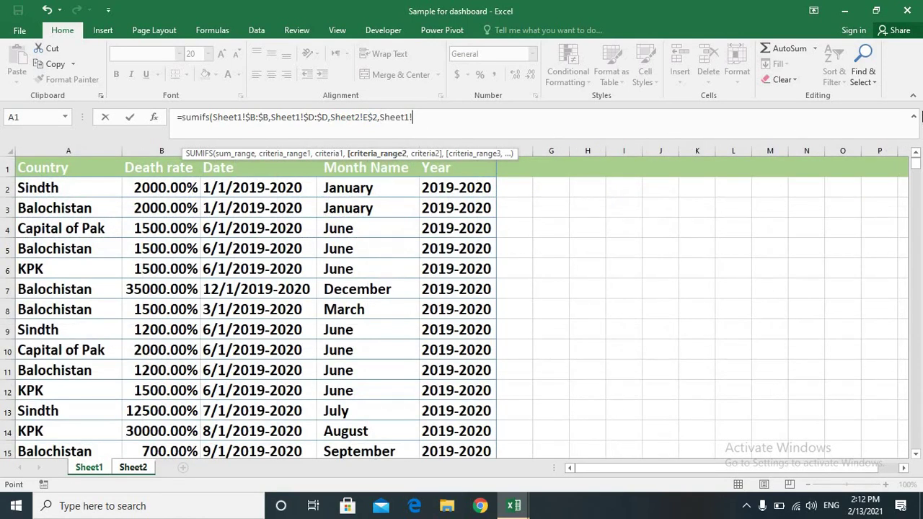
{"action": "left_click", "coordinate": [914, 117]}
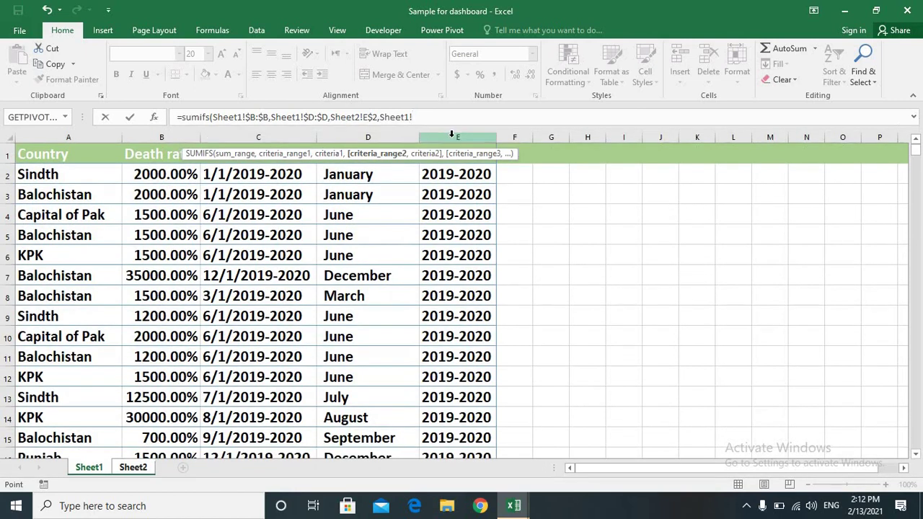
{"action": "left_click", "coordinate": [451, 136]}
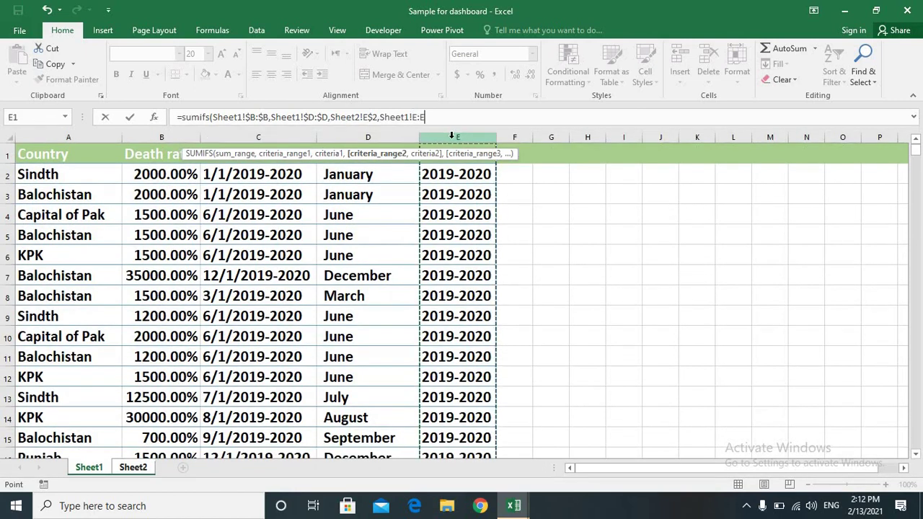
{"action": "key", "text": "F4"}
{"action": "type", "text": "$E,"}
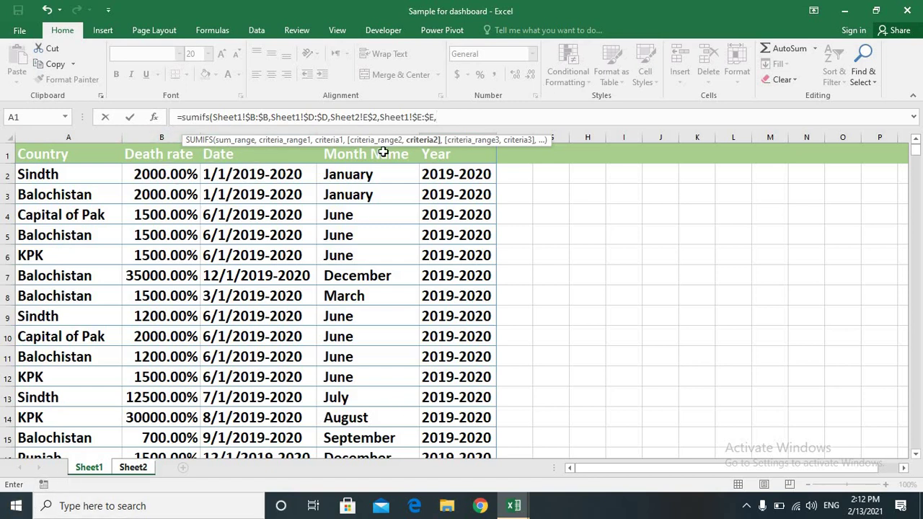
{"action": "left_click", "coordinate": [129, 469]}
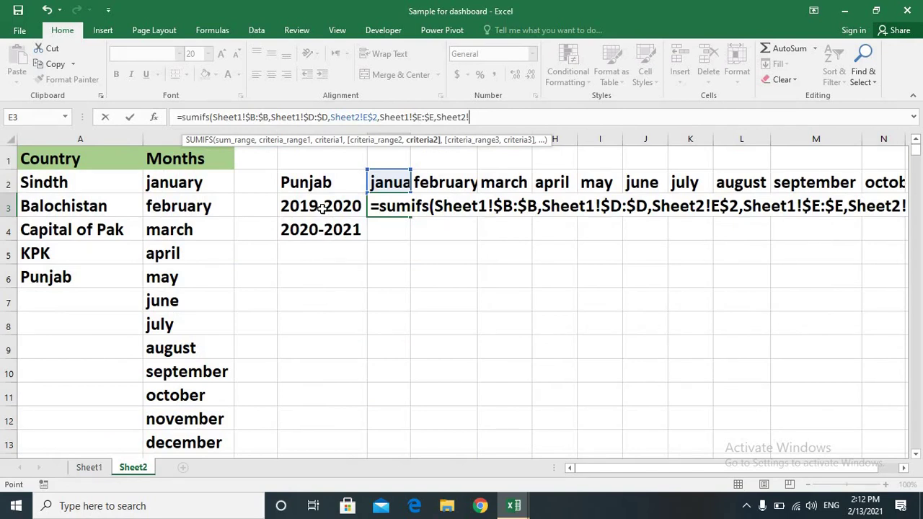
{"action": "left_click", "coordinate": [322, 207]}
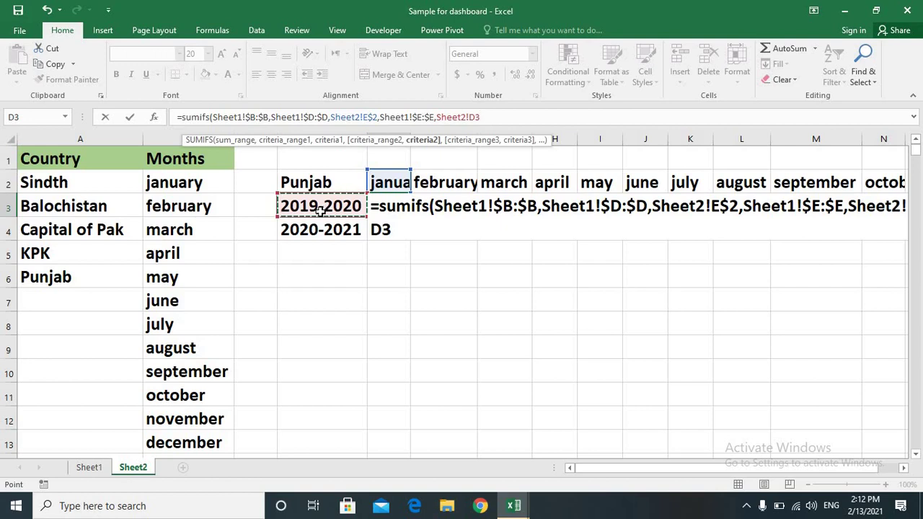
{"action": "key", "text": "F4"}
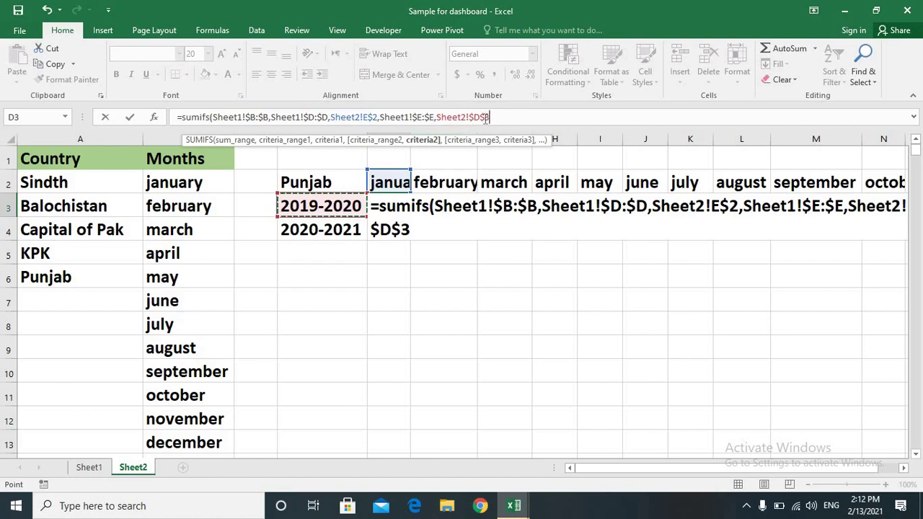
{"action": "left_click", "coordinate": [486, 117]}
{"action": "key", "text": "BackSpace"}
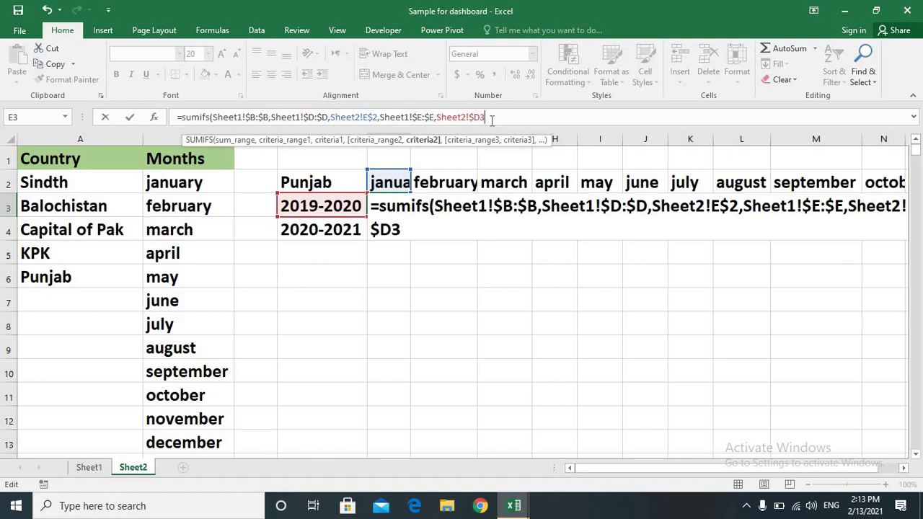
{"action": "type", "text": ","}
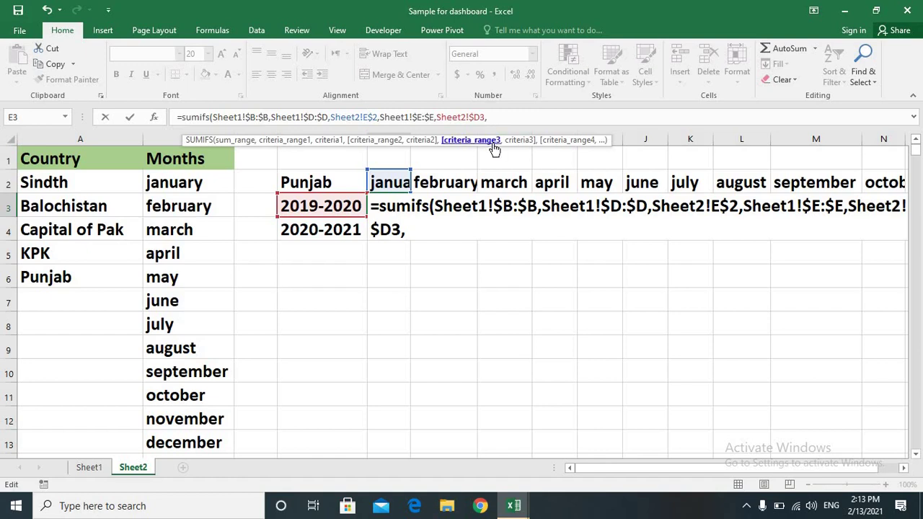
Add Country range Sheet1!$A:$A with Punjab criterion Sheet2!$D$2, then enter the formula, giving 35
{"action": "left_click", "coordinate": [88, 468]}
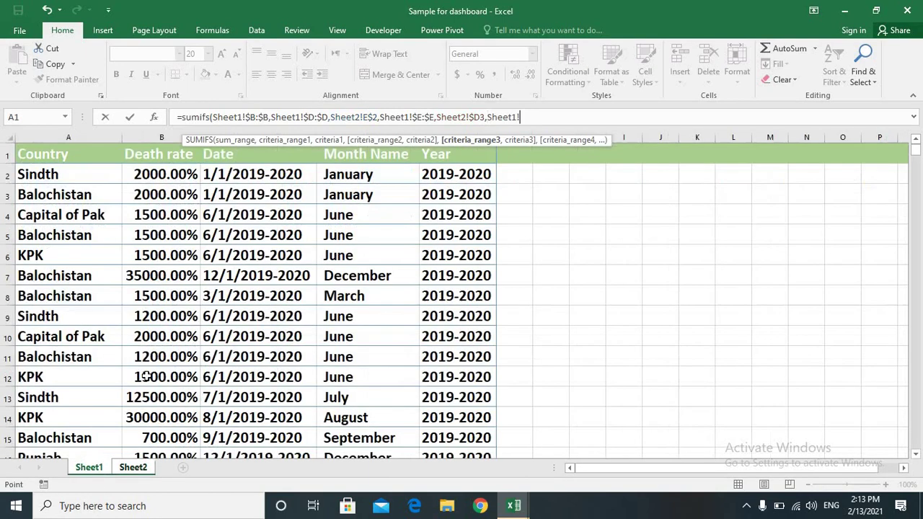
{"action": "left_click", "coordinate": [88, 138]}
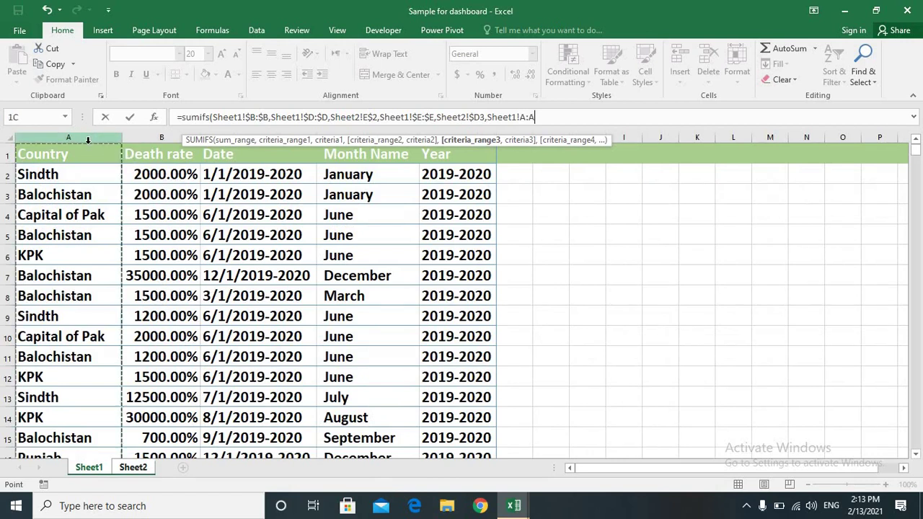
{"action": "key", "text": "F4"}
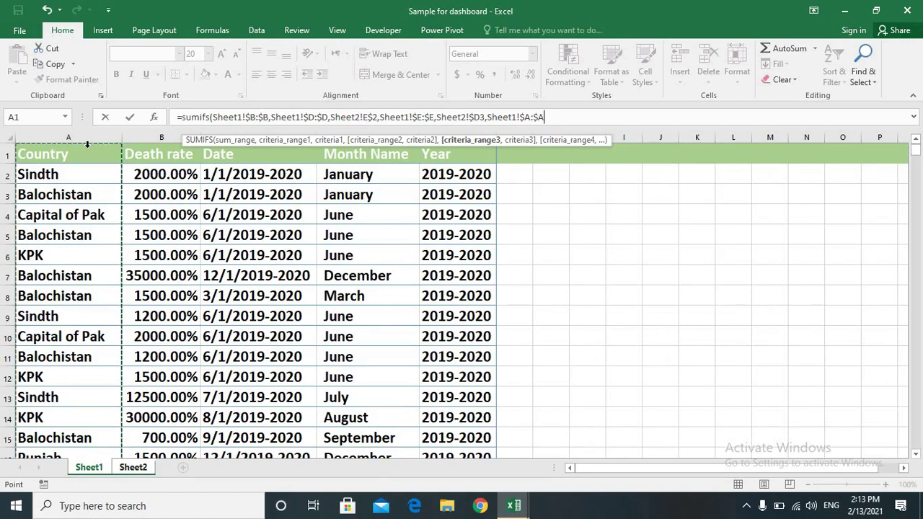
{"action": "type", "text": ","}
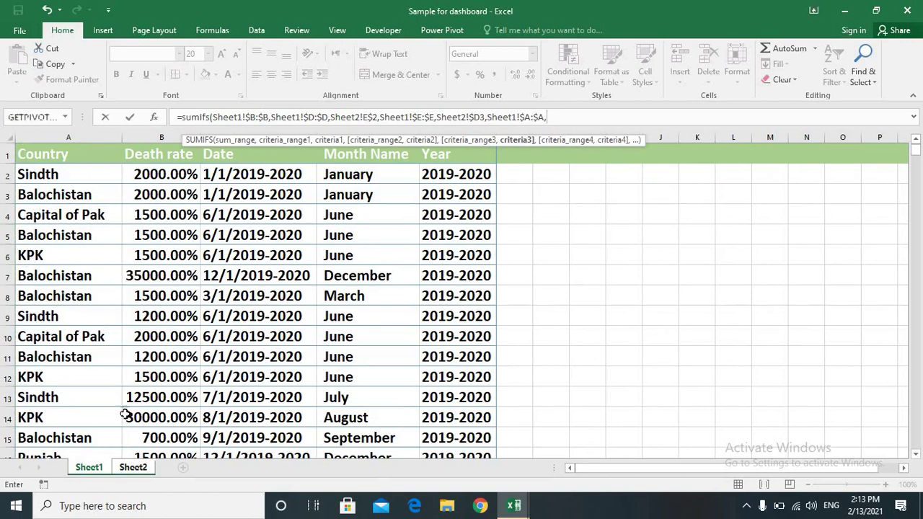
{"action": "left_click", "coordinate": [131, 468]}
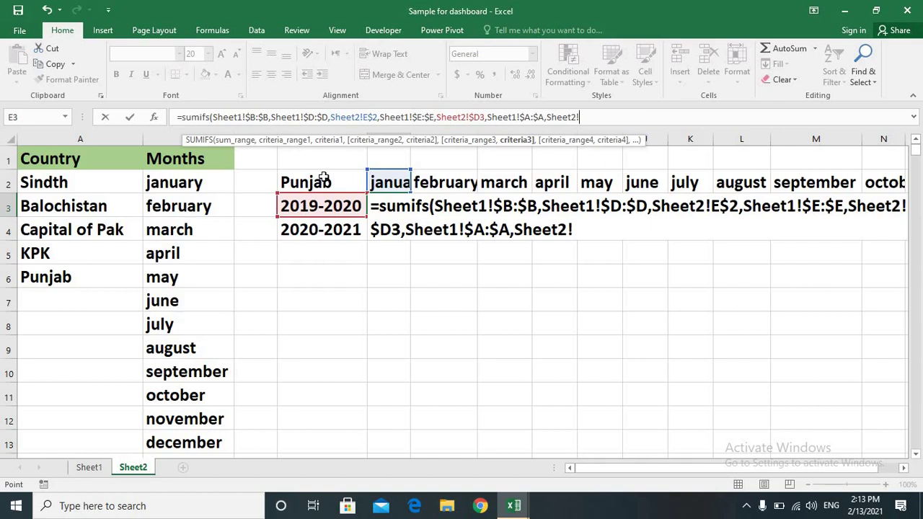
{"action": "left_click", "coordinate": [324, 180]}
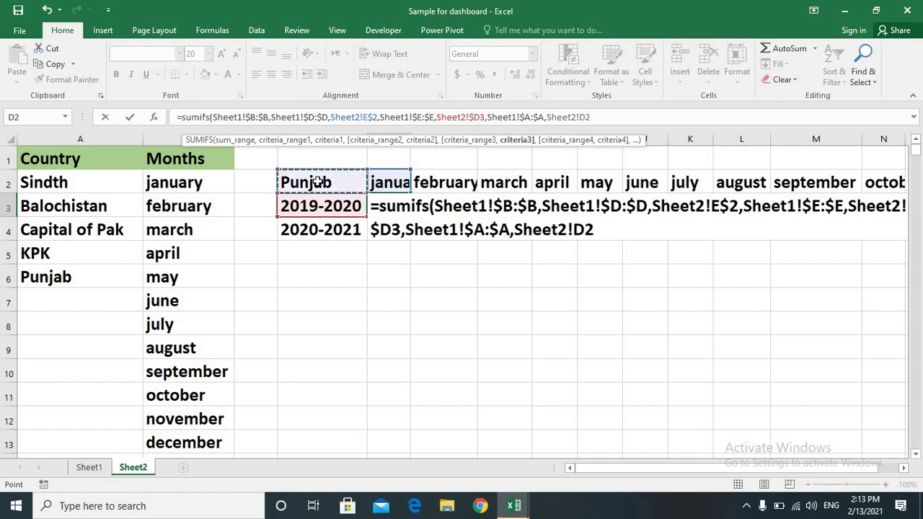
{"action": "key", "text": "F4"}
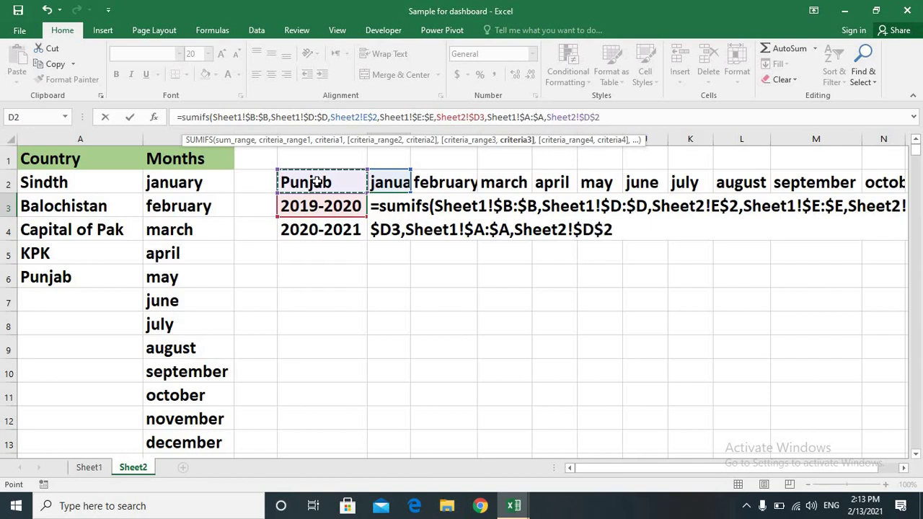
{"action": "type", "text": ")"}
{"action": "key", "text": "Return"}
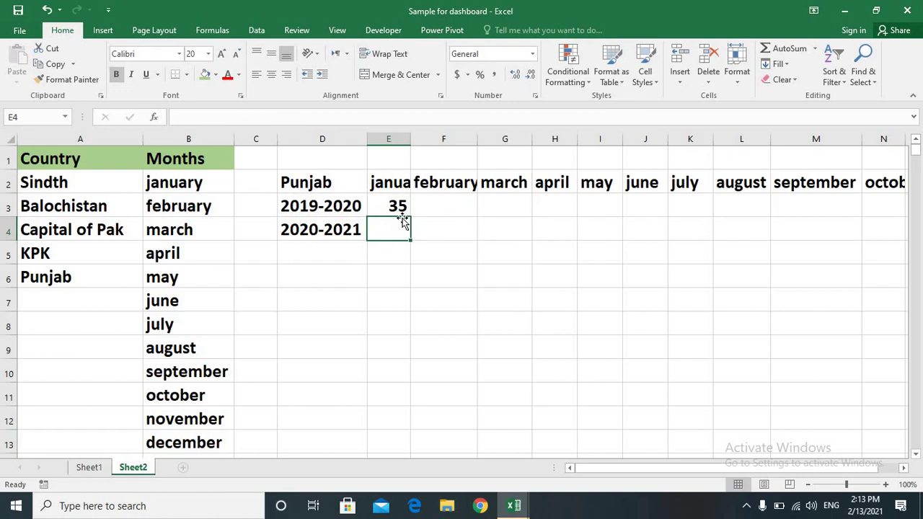
Fill E3's SUMIFS across row 3 to December, undoing an accidental fill into E4
{"action": "left_click", "coordinate": [402, 204]}
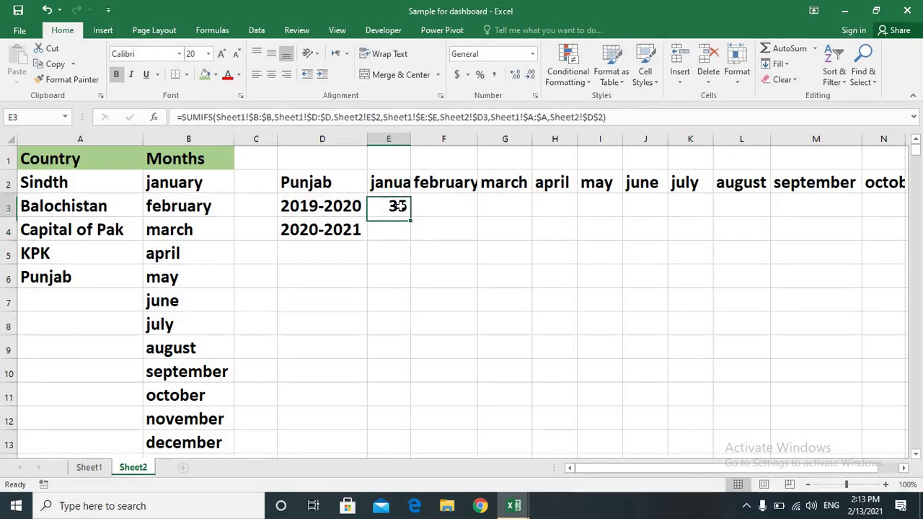
{"action": "left_click_drag", "start_coordinate": [409, 216], "coordinate": [415, 224]}
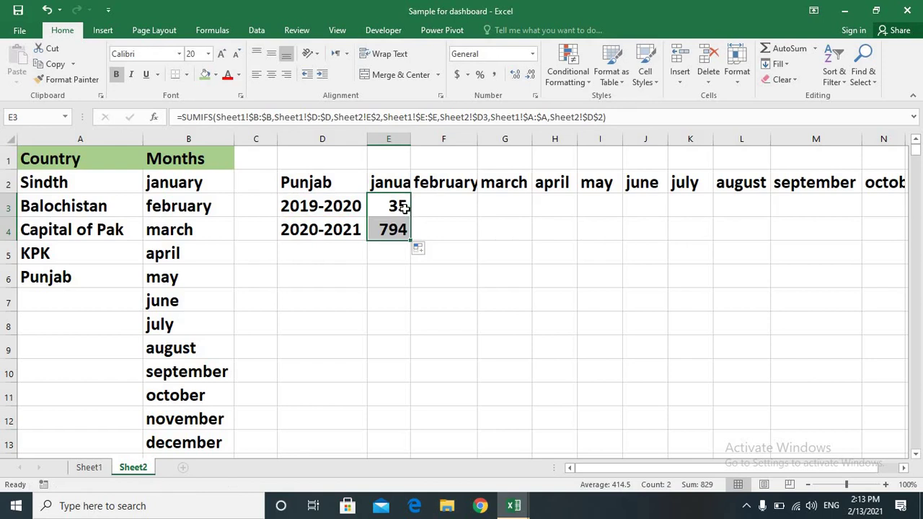
{"action": "key", "text": "ctrl+z"}
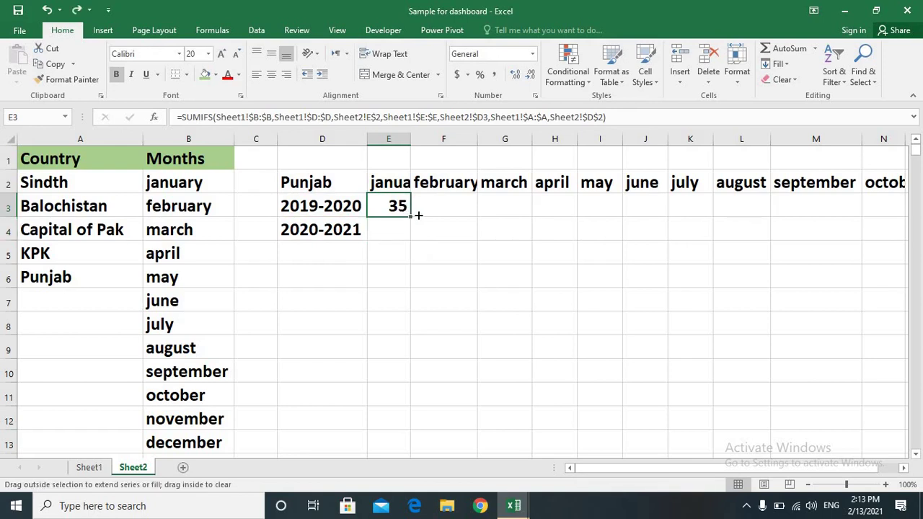
{"action": "left_click_drag", "start_coordinate": [439, 210], "coordinate": [749, 206]}
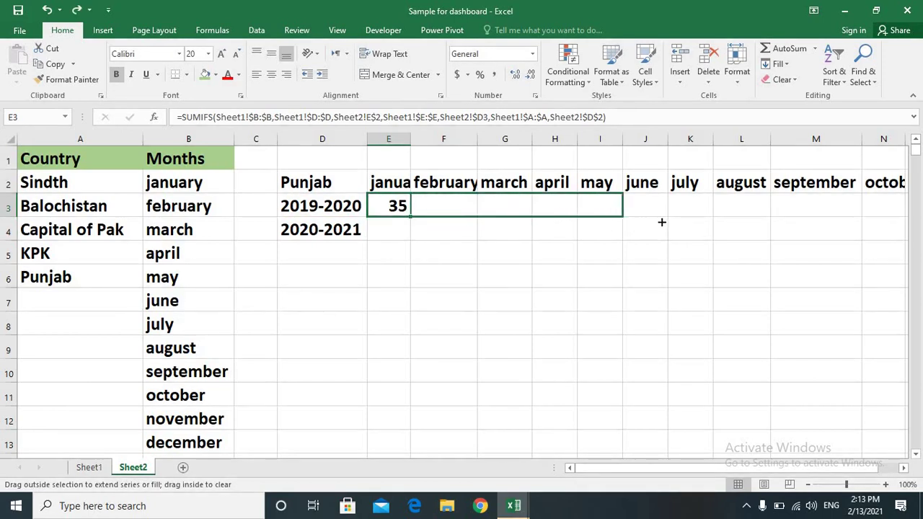
{"action": "left_click_drag", "start_coordinate": [749, 206], "coordinate": [891, 204]}
{"action": "left_click", "coordinate": [893, 198]}
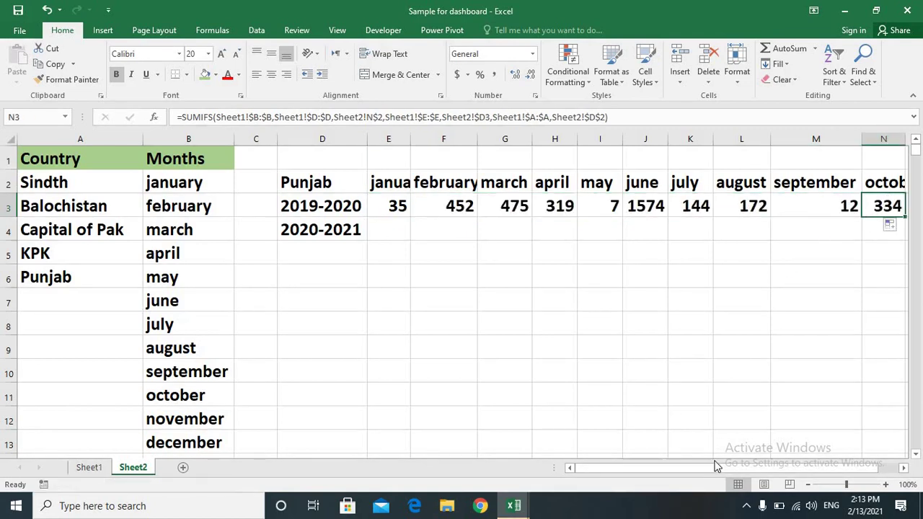
{"action": "scroll", "coordinate": [718, 467], "scroll_direction": "right", "scroll_amount": 1}
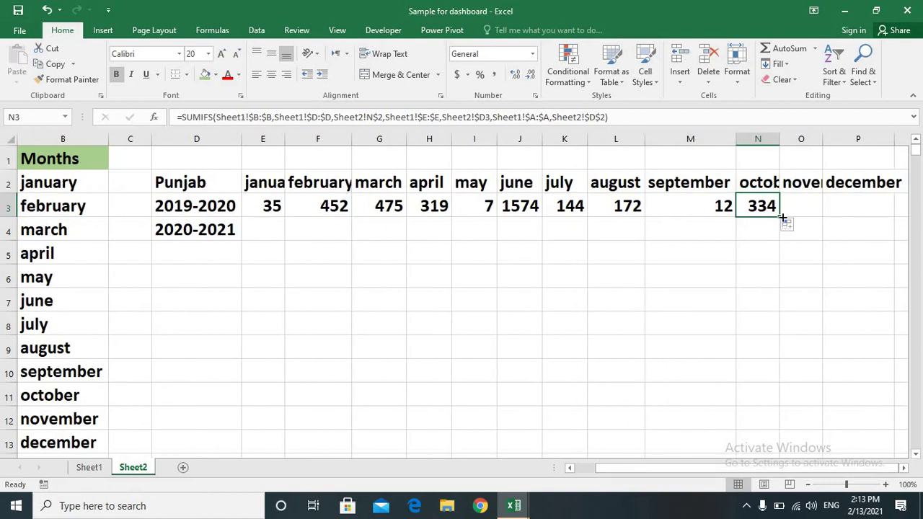
{"action": "left_click_drag", "start_coordinate": [781, 216], "coordinate": [876, 208]}
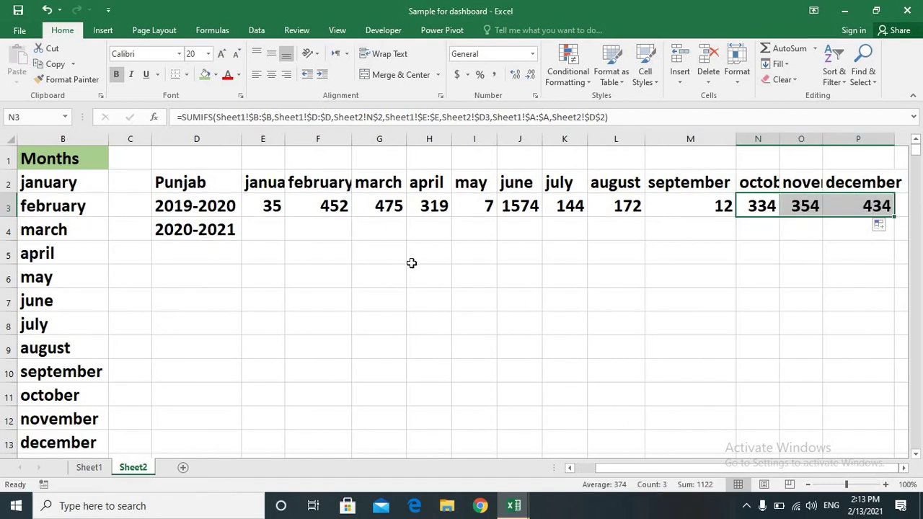
{"action": "left_click", "coordinate": [264, 204]}
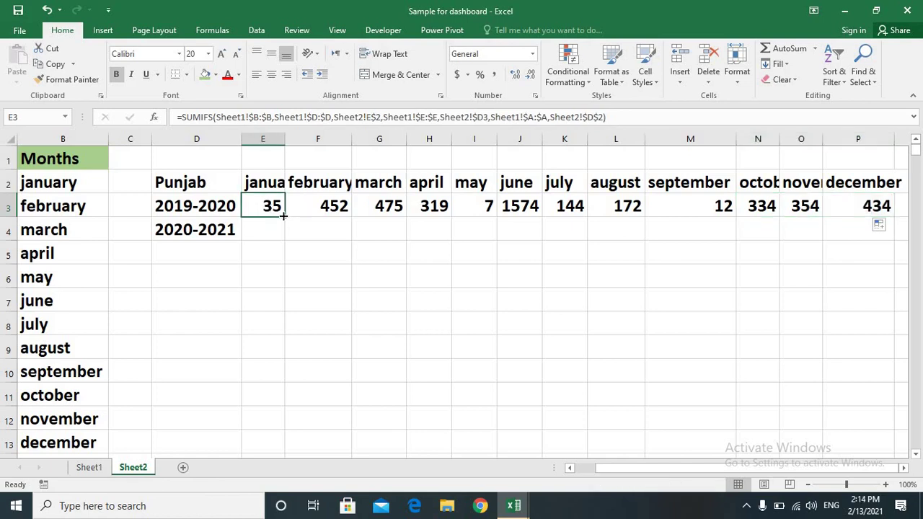
Copy the January formula into E4 and correct its year criterion to Sheet2!$D4
{"action": "left_click_drag", "start_coordinate": [283, 215], "coordinate": [278, 238]}
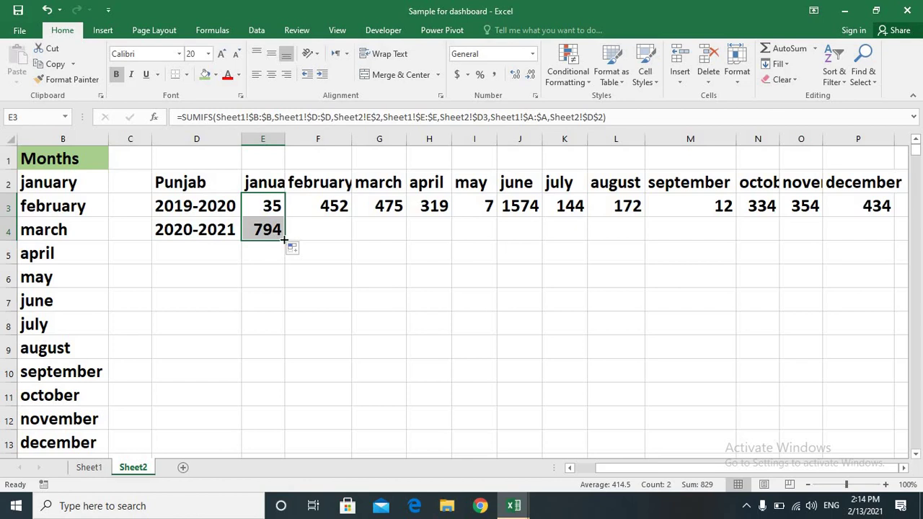
{"action": "mouse_move", "coordinate": [284, 240]}
{"action": "left_mouse_down"}
{"action": "mouse_move", "coordinate": [343, 237]}
{"action": "mouse_move", "coordinate": [326, 238]}
{"action": "left_mouse_up"}
{"action": "left_click", "coordinate": [317, 276]}
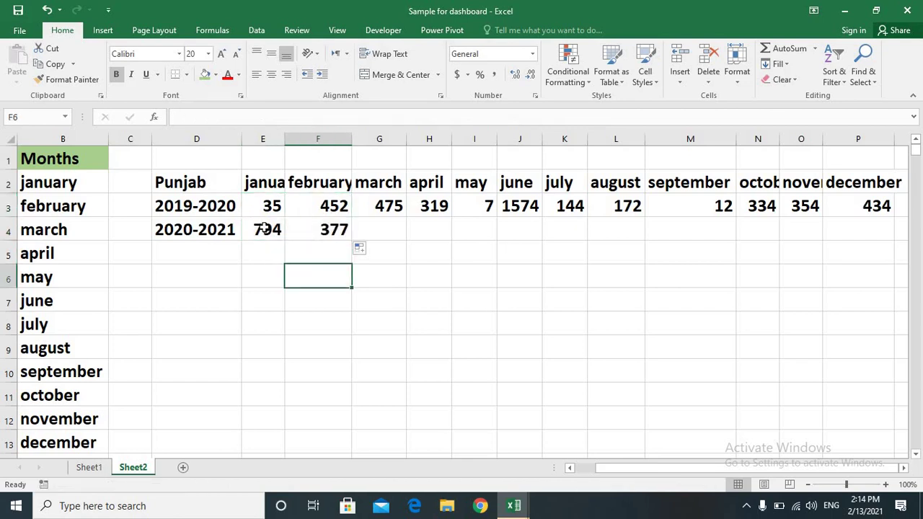
{"action": "left_click", "coordinate": [263, 228]}
{"action": "double_click", "coordinate": [264, 228]}
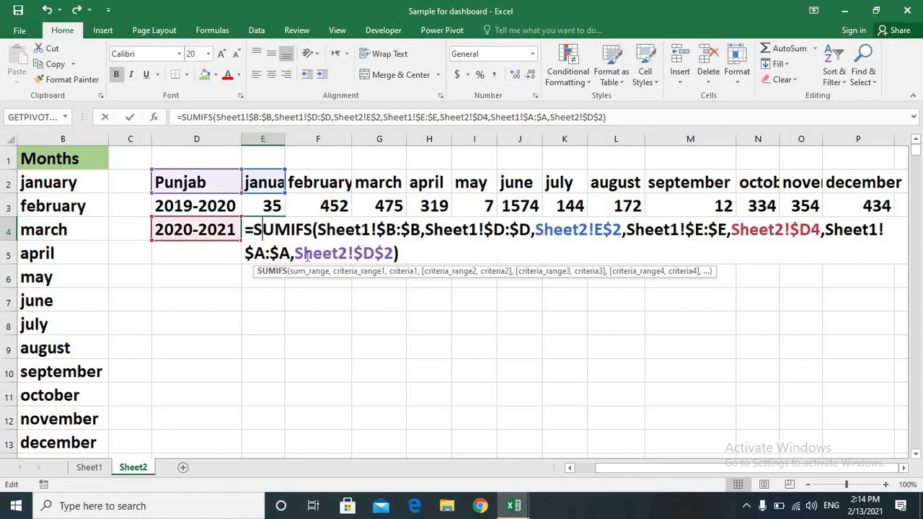
{"action": "left_click", "coordinate": [206, 349]}
Fill E4's formula across row 4 to December and autofit the column showing October's 1324
{"action": "left_click", "coordinate": [276, 235]}
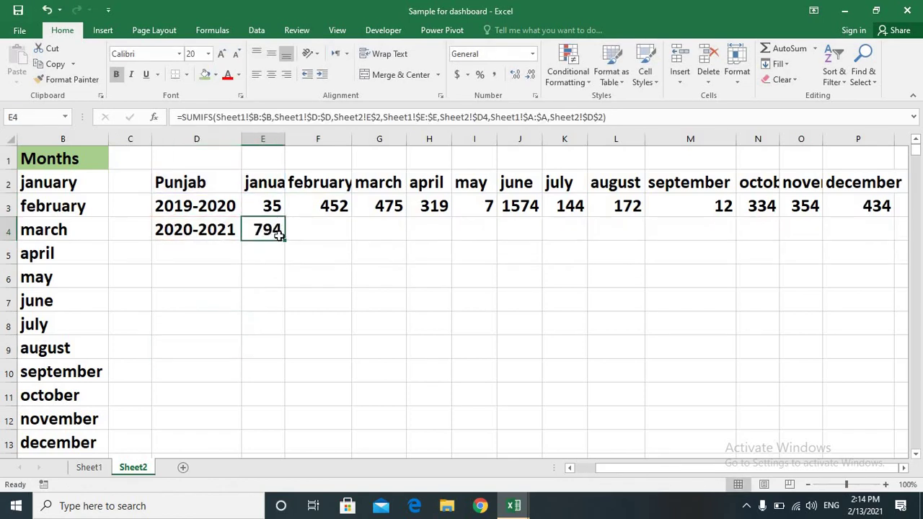
{"action": "left_click_drag", "start_coordinate": [284, 241], "coordinate": [508, 223]}
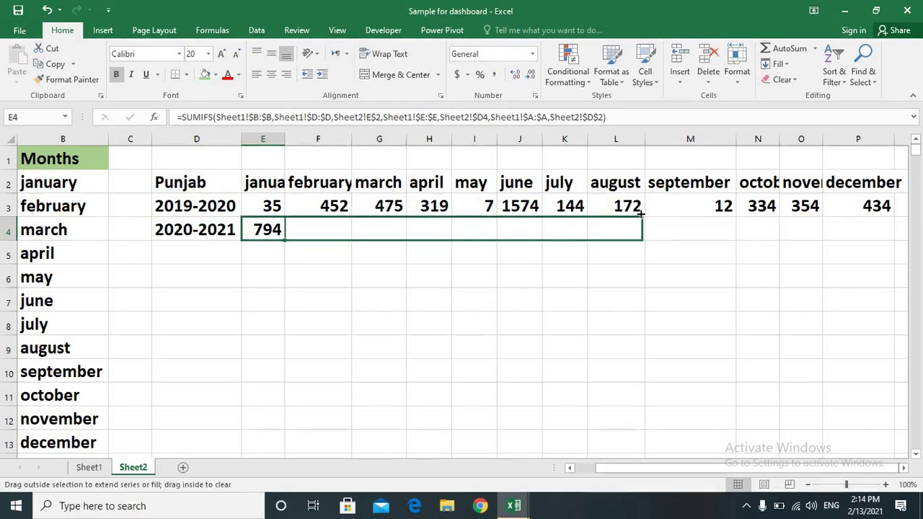
{"action": "left_click_drag", "start_coordinate": [509, 223], "coordinate": [868, 215]}
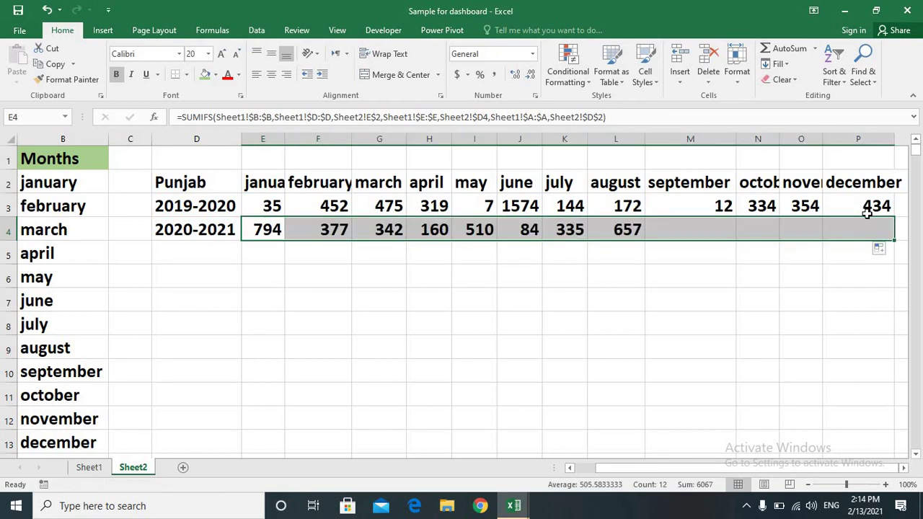
{"action": "left_click", "coordinate": [771, 140]}
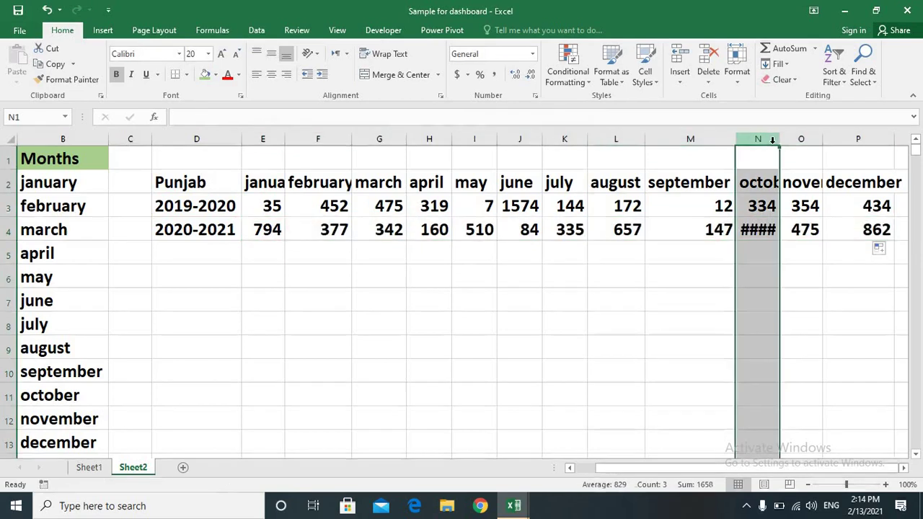
{"action": "double_click", "coordinate": [780, 140]}
{"action": "left_click", "coordinate": [626, 312]}
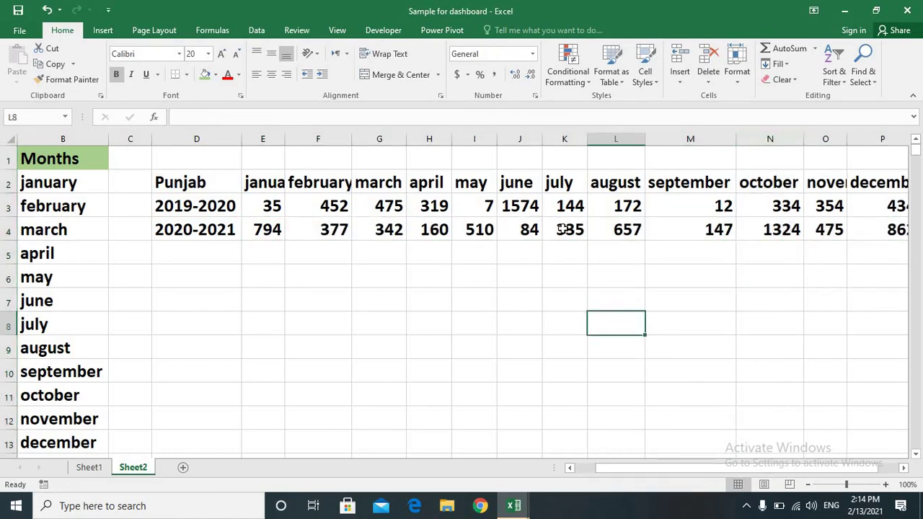
{"action": "left_click", "coordinate": [226, 183]}
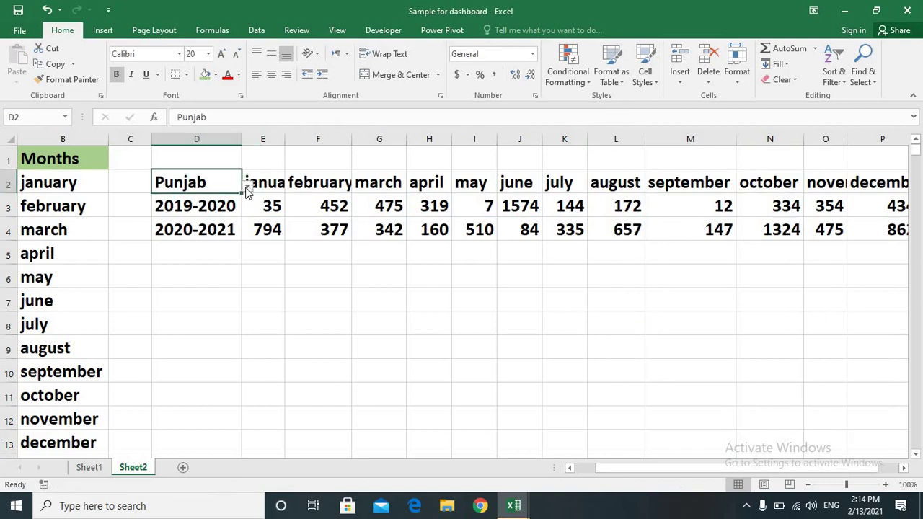
{"action": "left_click", "coordinate": [247, 186]}
{"action": "left_click", "coordinate": [235, 196]}
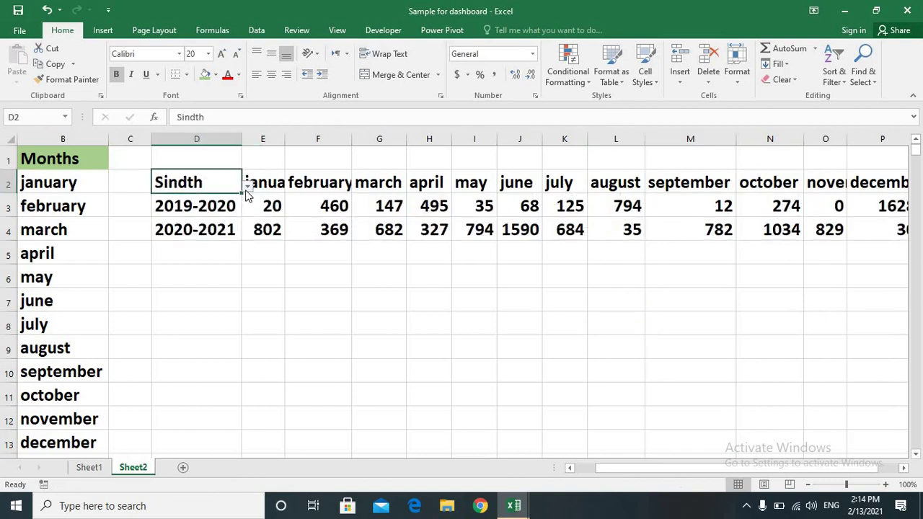
{"action": "left_click", "coordinate": [247, 186]}
{"action": "left_click", "coordinate": [218, 208]}
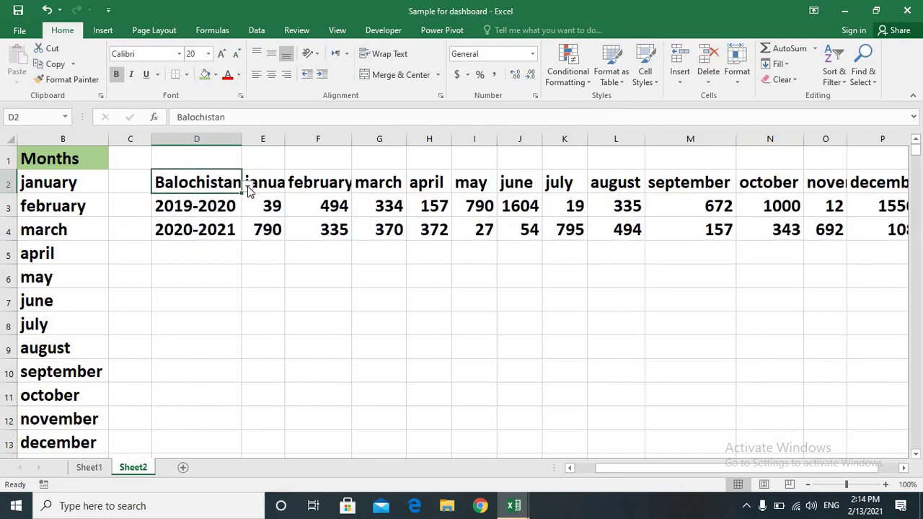
{"action": "left_click", "coordinate": [247, 186]}
{"action": "left_click", "coordinate": [219, 213]}
{"action": "left_click", "coordinate": [247, 186]}
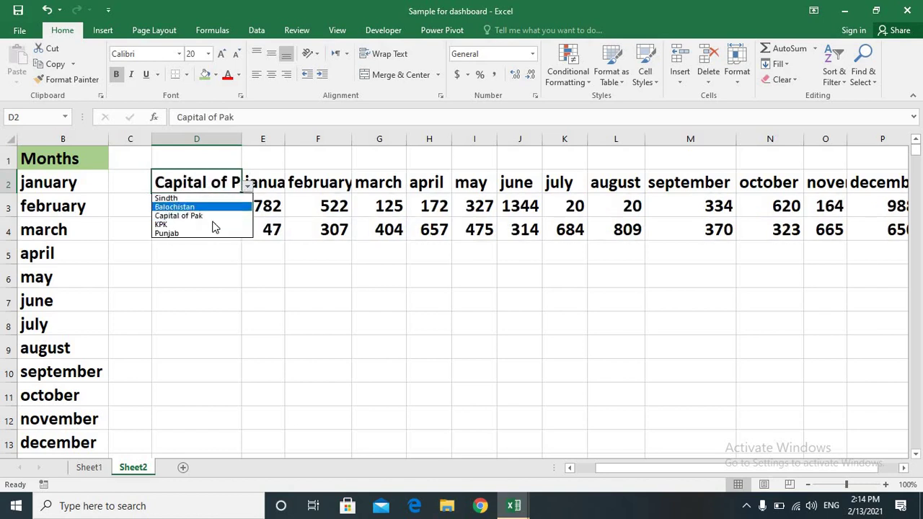
{"action": "left_click", "coordinate": [209, 225]}
{"action": "left_click", "coordinate": [248, 186]}
{"action": "left_click", "coordinate": [201, 233]}
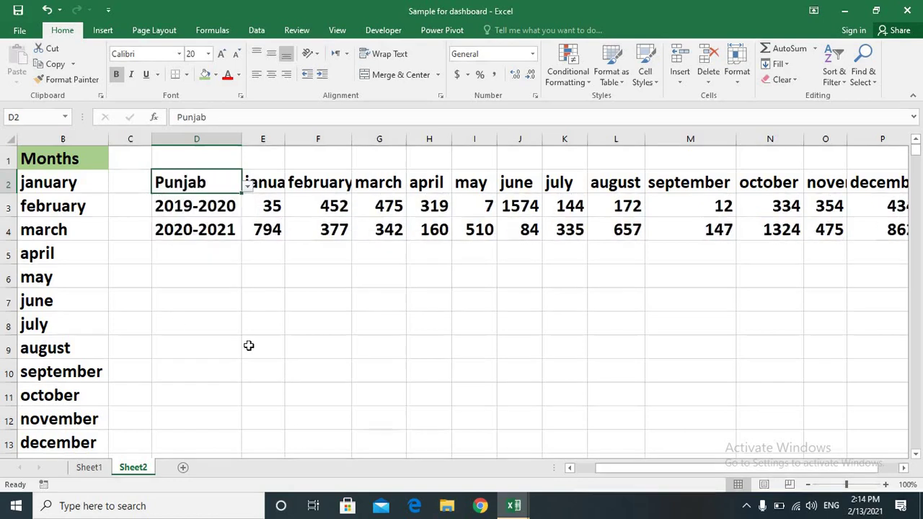
{"action": "left_click", "coordinate": [249, 347]}
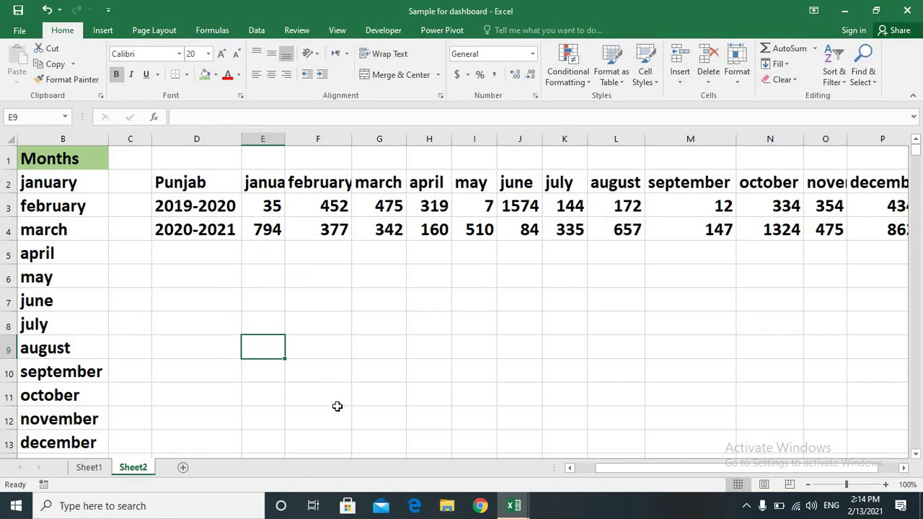
Select E6 for the running total and clear a mistaken 'sum' entry
{"action": "left_click_drag", "start_coordinate": [630, 472], "coordinate": [609, 472]}
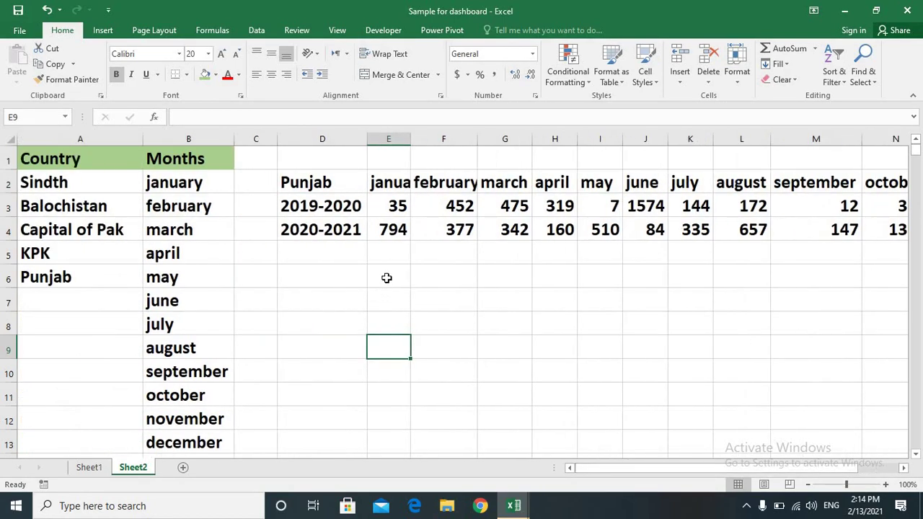
{"action": "left_click", "coordinate": [386, 277]}
{"action": "type", "text": "su"}
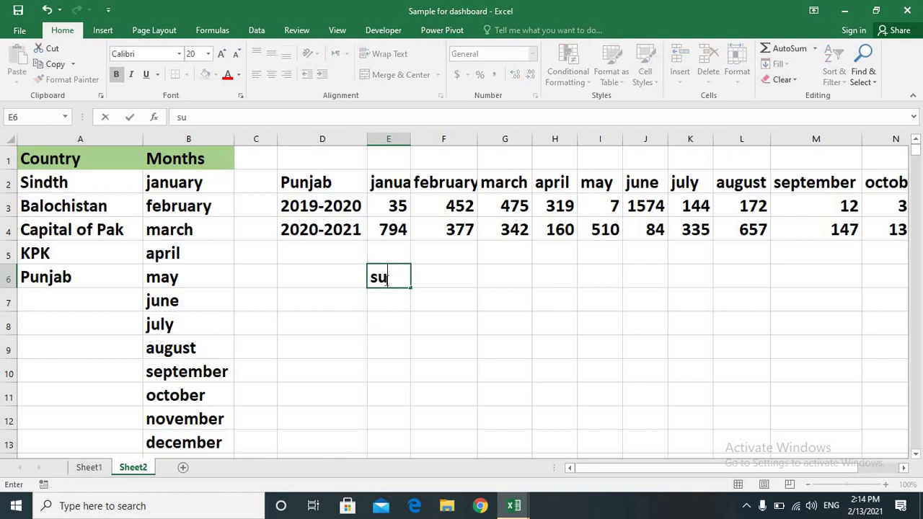
{"action": "type", "text": "m="}
{"action": "left_click", "coordinate": [394, 205]}
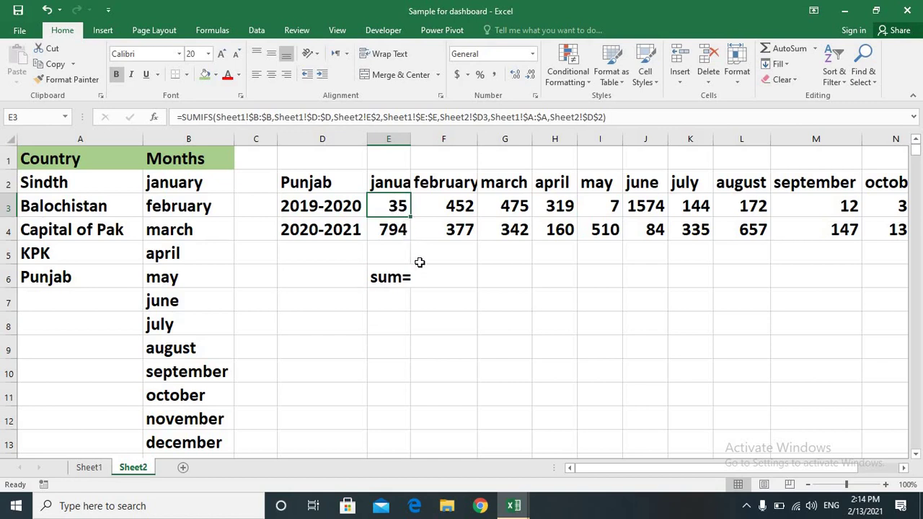
{"action": "left_click", "coordinate": [382, 277]}
{"action": "key", "text": "Delete"}
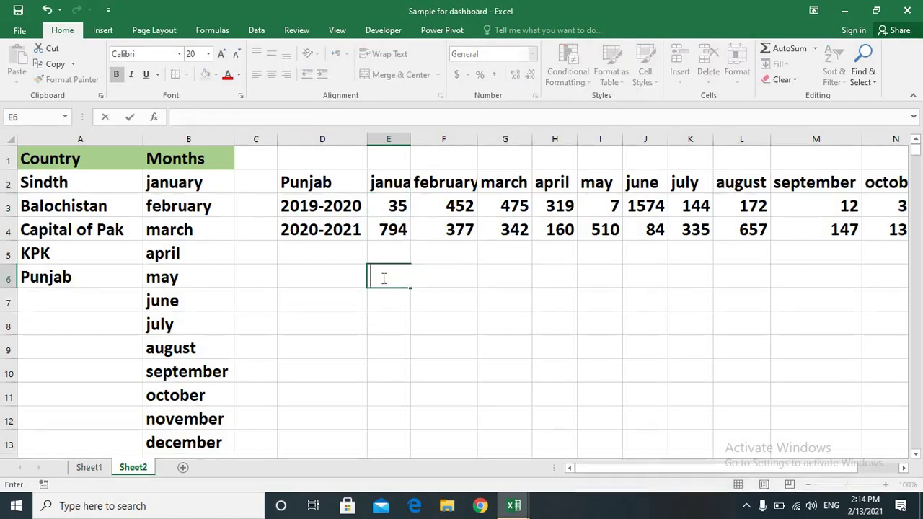
Enter =SUM($E$3:E3) in E6, returning 35 for January
{"action": "type", "text": "=sum"}
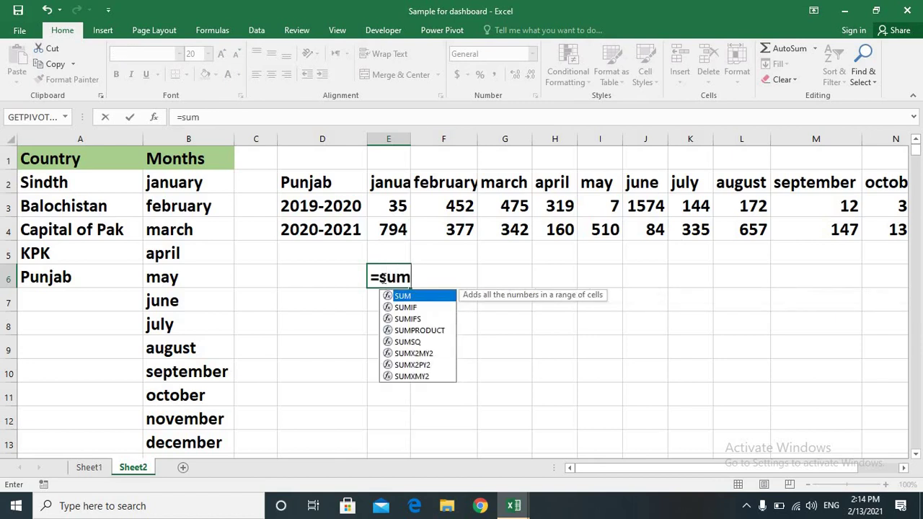
{"action": "type", "text": "("}
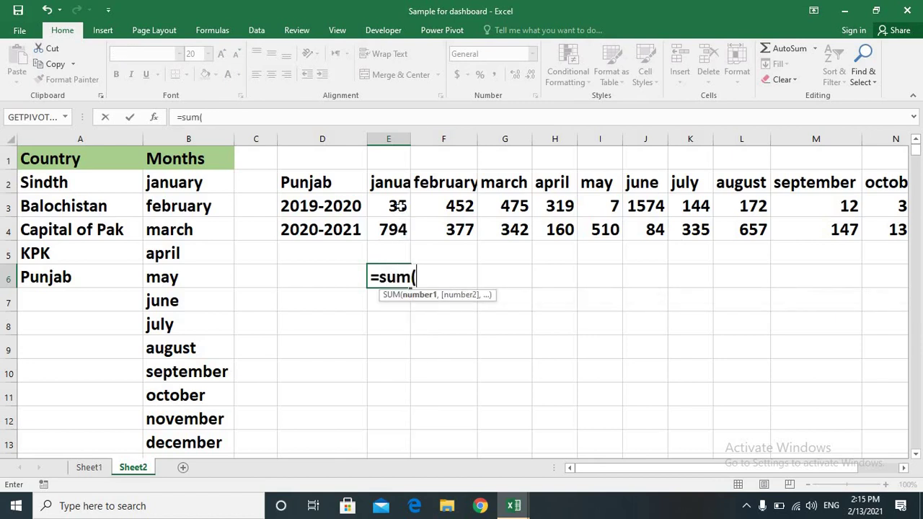
{"action": "left_click", "coordinate": [401, 206]}
{"action": "key", "text": "F8"}
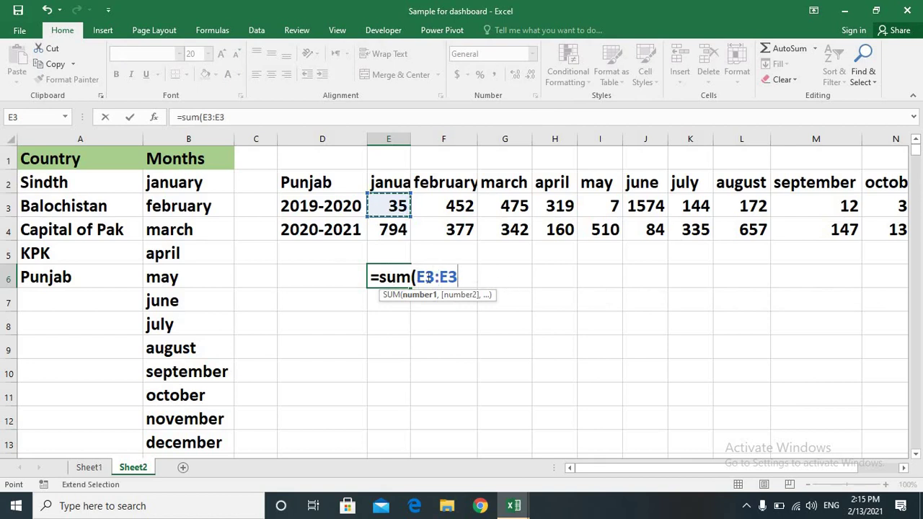
{"action": "left_click_drag", "start_coordinate": [457, 280], "coordinate": [426, 280]}
{"action": "key", "text": "Left"}
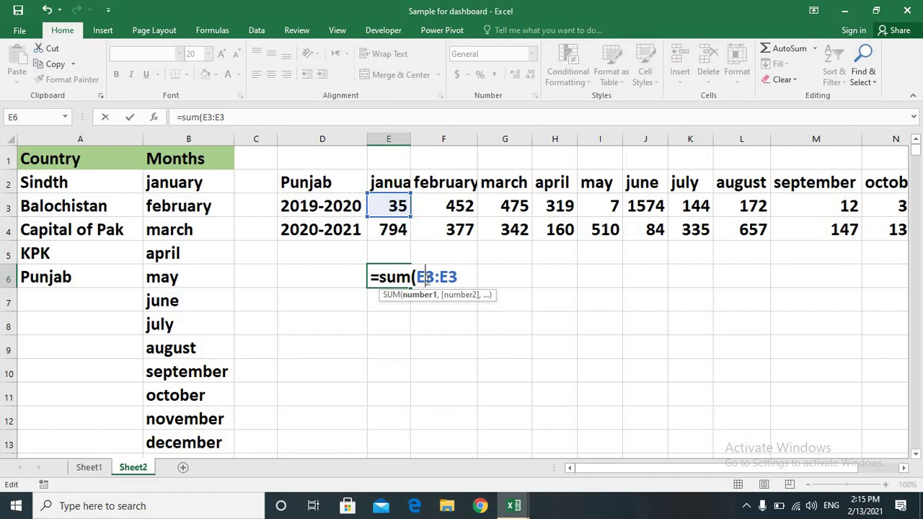
{"action": "key", "text": "F4"}
{"action": "key", "text": "Right"}
{"action": "key", "text": "Right"}
{"action": "key", "text": "Return"}
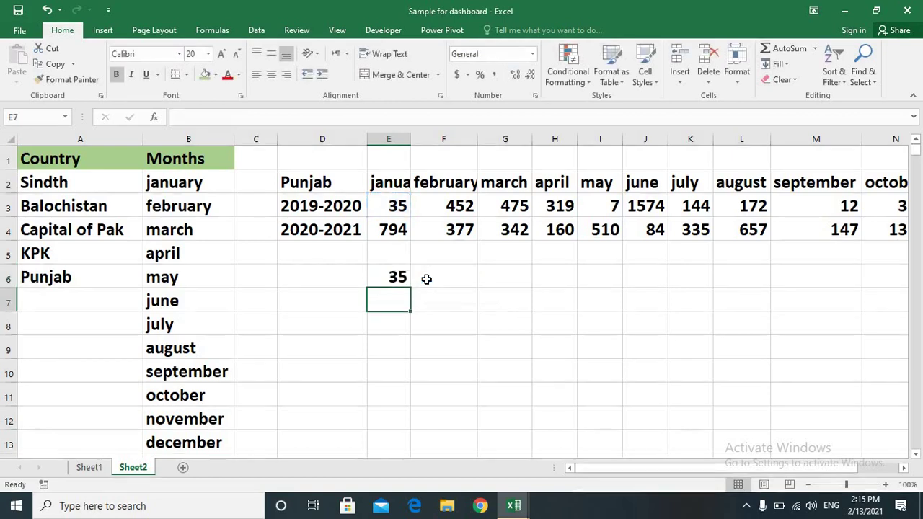
{"action": "left_click", "coordinate": [387, 279]}
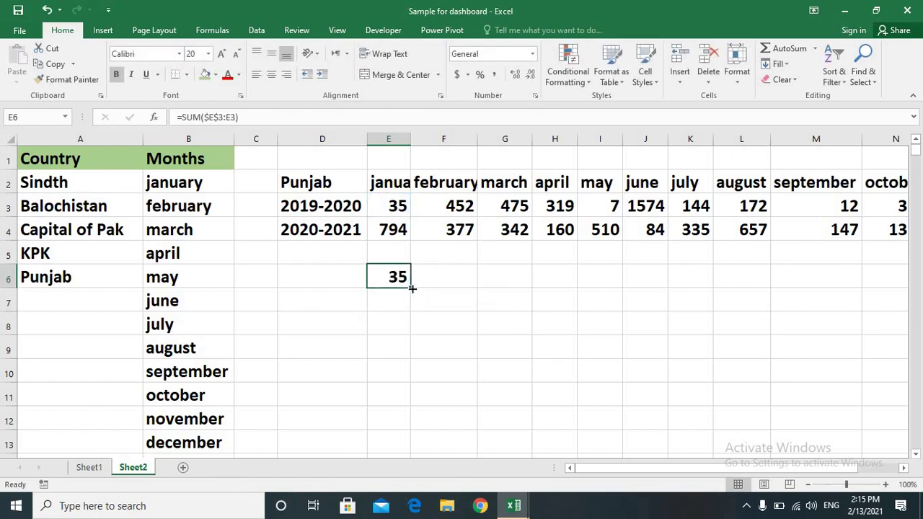
Fill E6's running total across to December (4312) and autofit the column holding November's 3878
{"action": "mouse_move", "coordinate": [410, 286]}
{"action": "left_mouse_down"}
{"action": "mouse_move", "coordinate": [863, 280]}
{"action": "mouse_move", "coordinate": [837, 282]}
{"action": "left_mouse_up"}
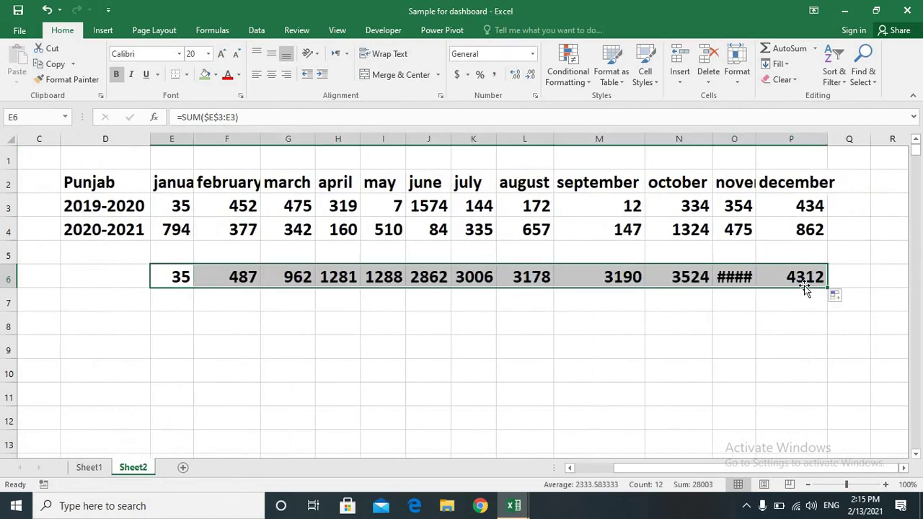
{"action": "left_click", "coordinate": [176, 299]}
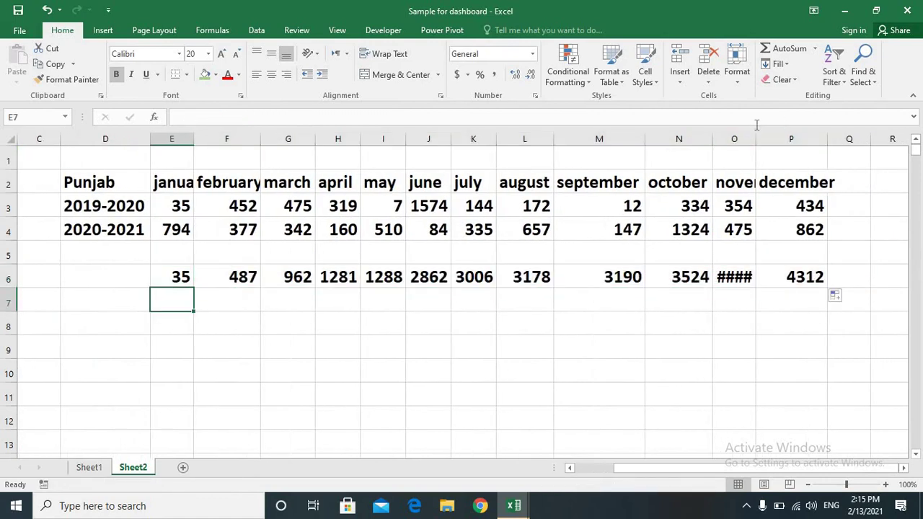
{"action": "double_click", "coordinate": [756, 135]}
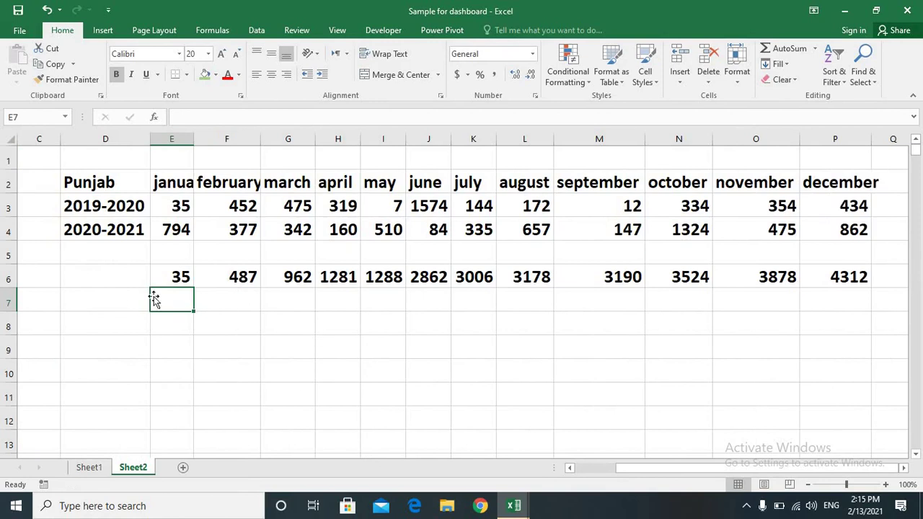
{"action": "scroll", "coordinate": [659, 469], "scroll_direction": "left", "scroll_amount": 3}
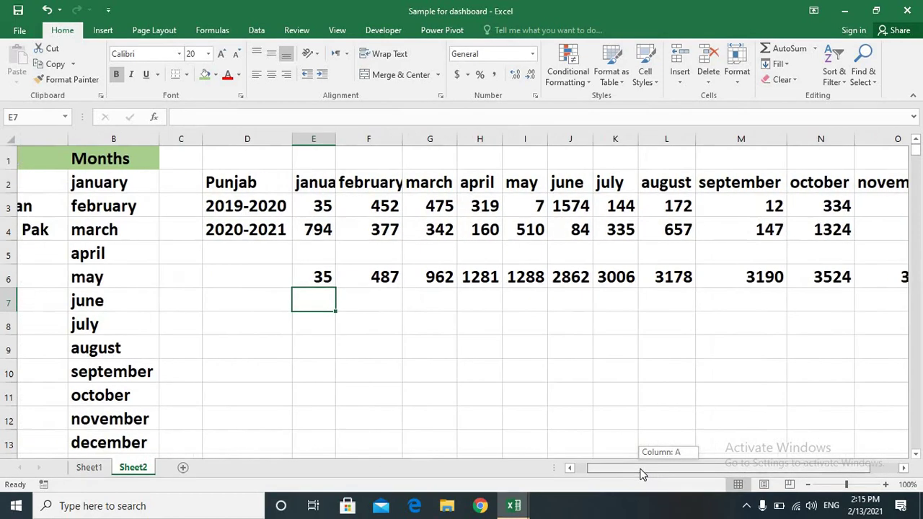
{"action": "left_click_drag", "start_coordinate": [675, 476], "coordinate": [651, 475]}
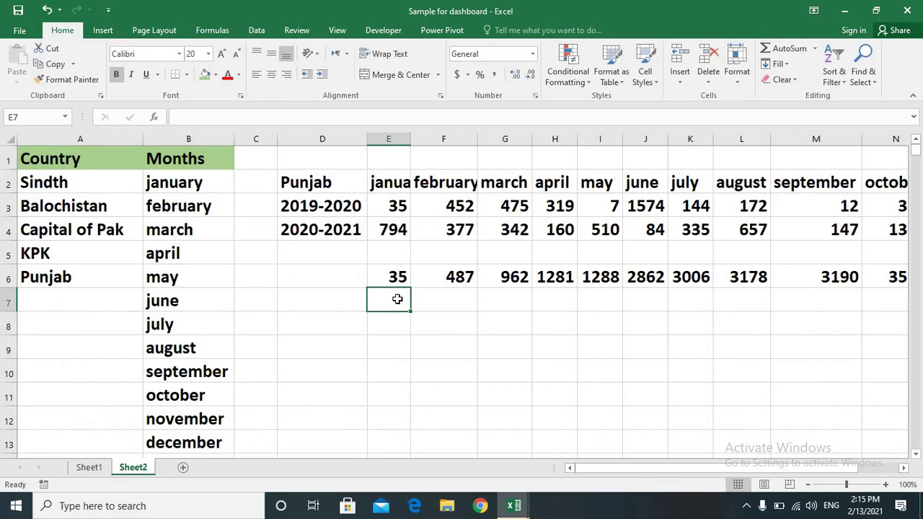
Enter =SUM($E$4:E4) in E7 to start the 2020-2021 running total at 794
{"action": "type", "text": "=sum"}
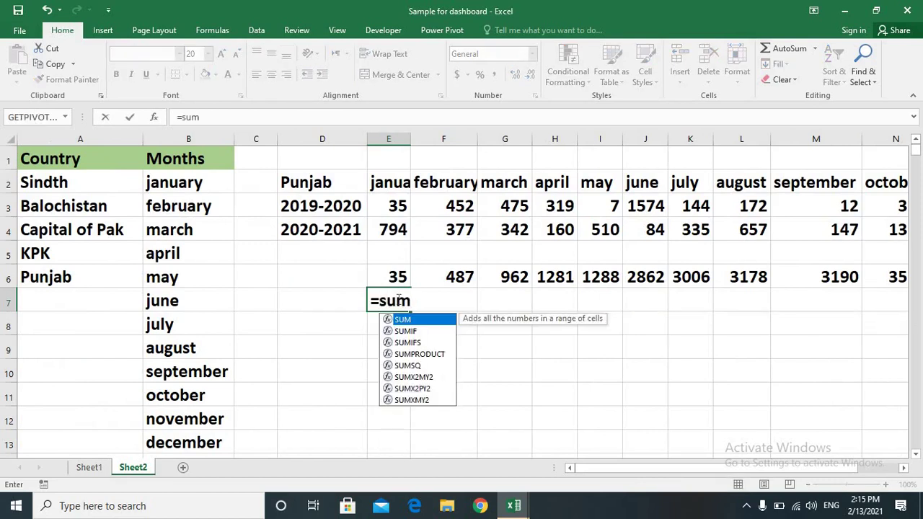
{"action": "type", "text": "("}
{"action": "left_click", "coordinate": [394, 225]}
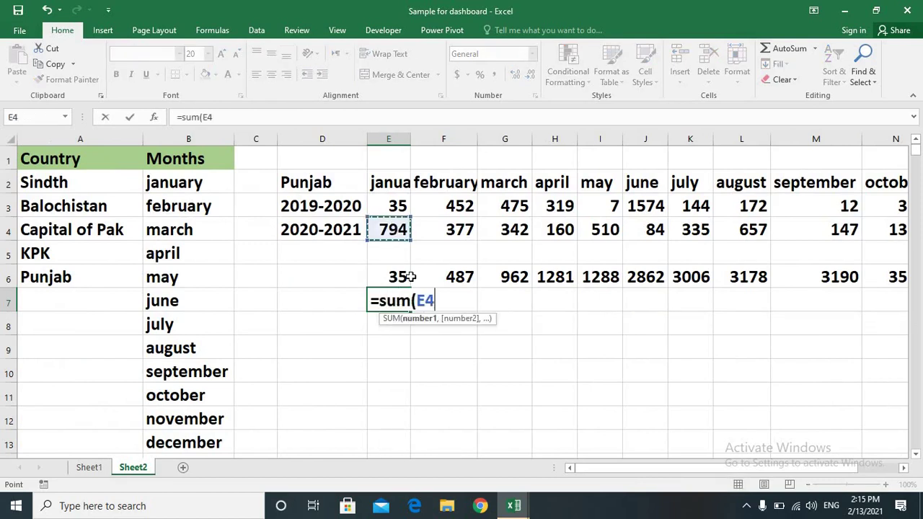
{"action": "key", "text": "F8"}
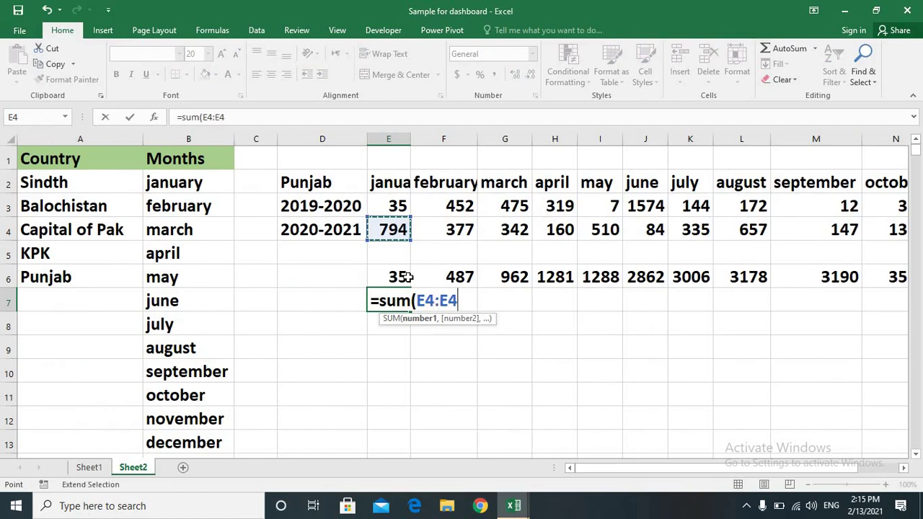
{"action": "left_click", "coordinate": [427, 301]}
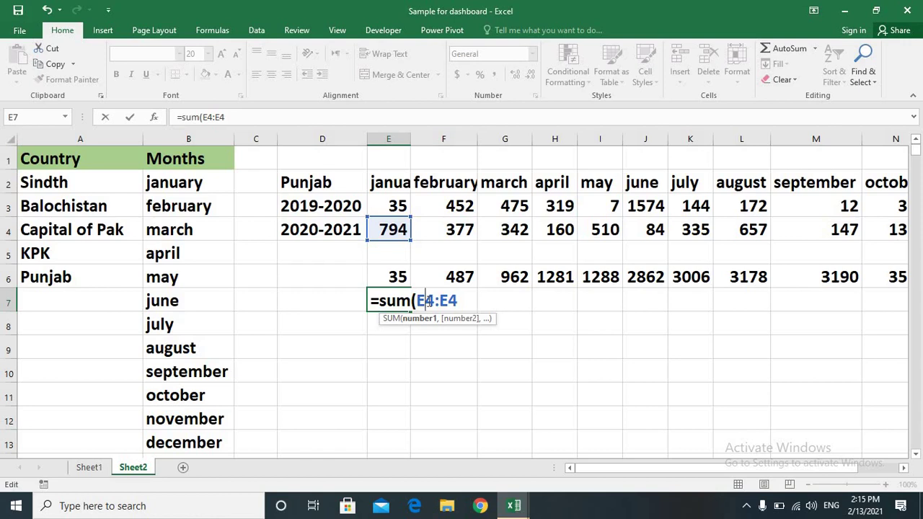
{"action": "key", "text": "F4"}
{"action": "key", "text": "Return"}
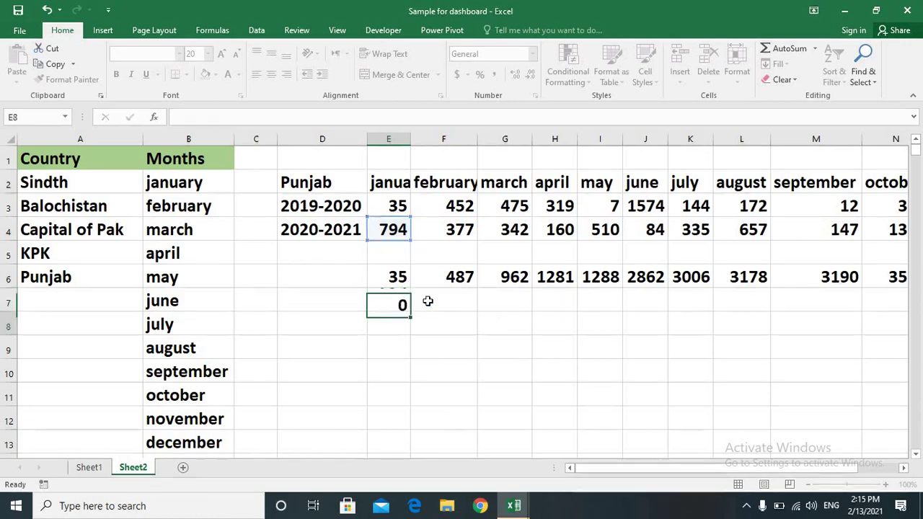
{"action": "left_click", "coordinate": [387, 303]}
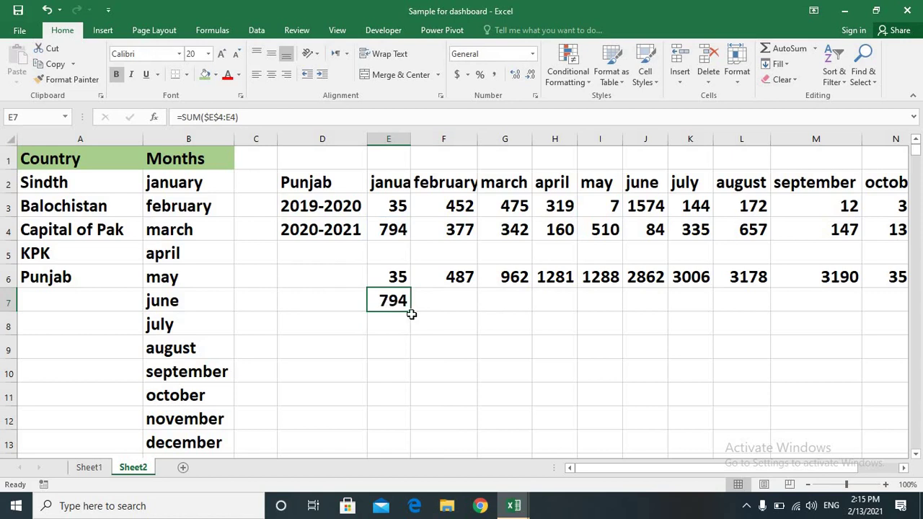
Fill E7's formula across row 7 to December (6067), clearing the extra formula in Q7
{"action": "left_click_drag", "start_coordinate": [408, 310], "coordinate": [823, 321]}
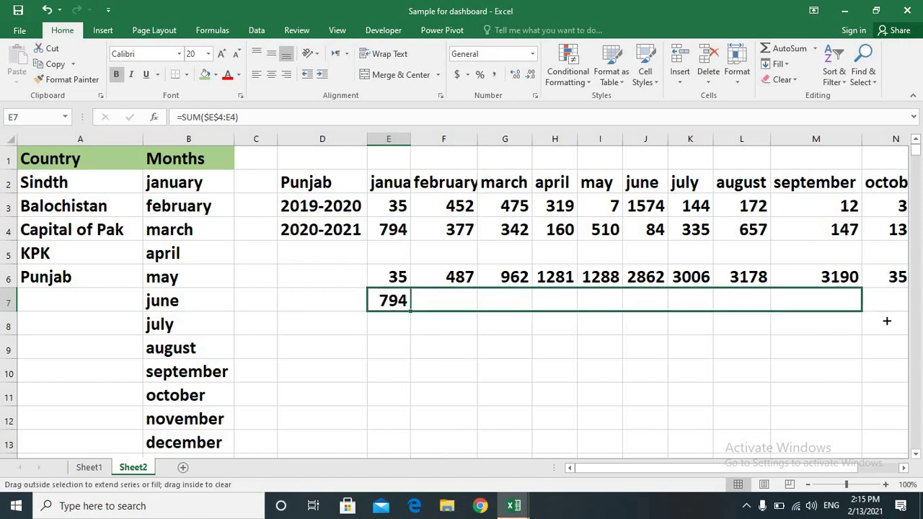
{"action": "left_click_drag", "start_coordinate": [886, 321], "coordinate": [873, 317]}
{"action": "left_click", "coordinate": [851, 343]}
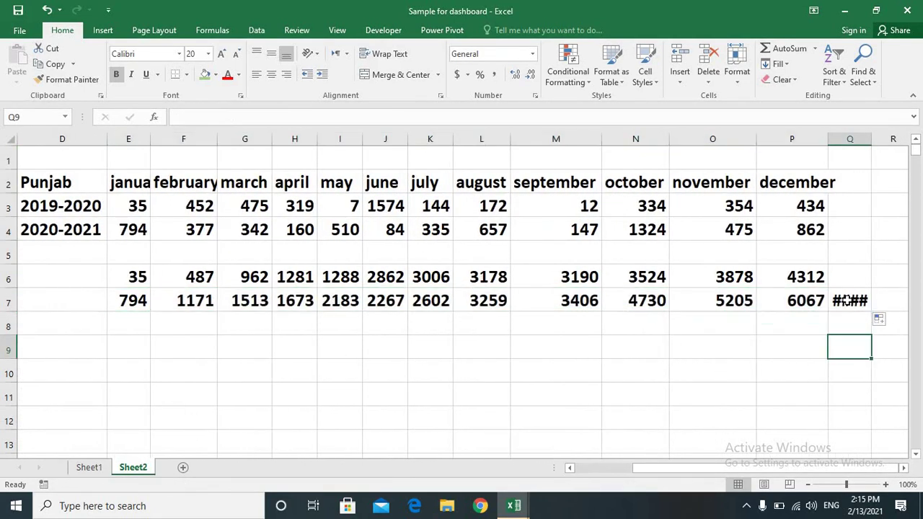
{"action": "left_click", "coordinate": [847, 300]}
{"action": "double_click", "coordinate": [847, 302]}
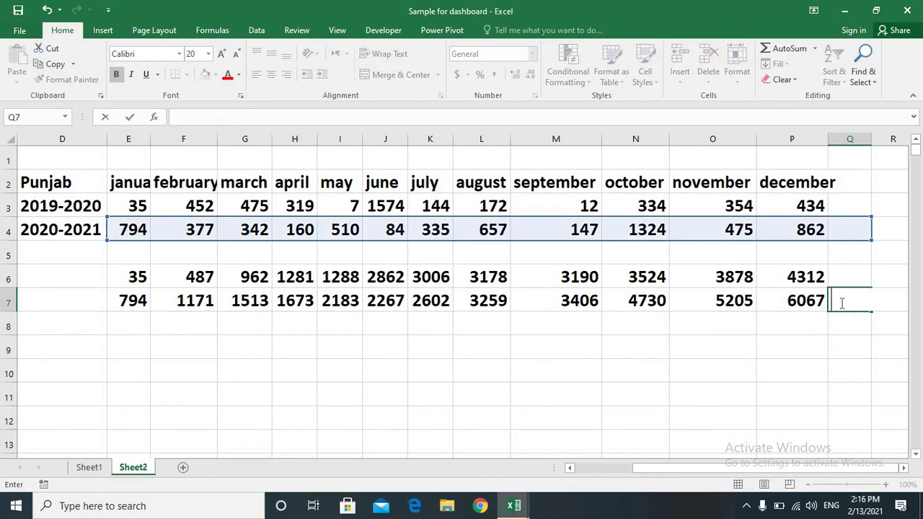
{"action": "left_click", "coordinate": [735, 358]}
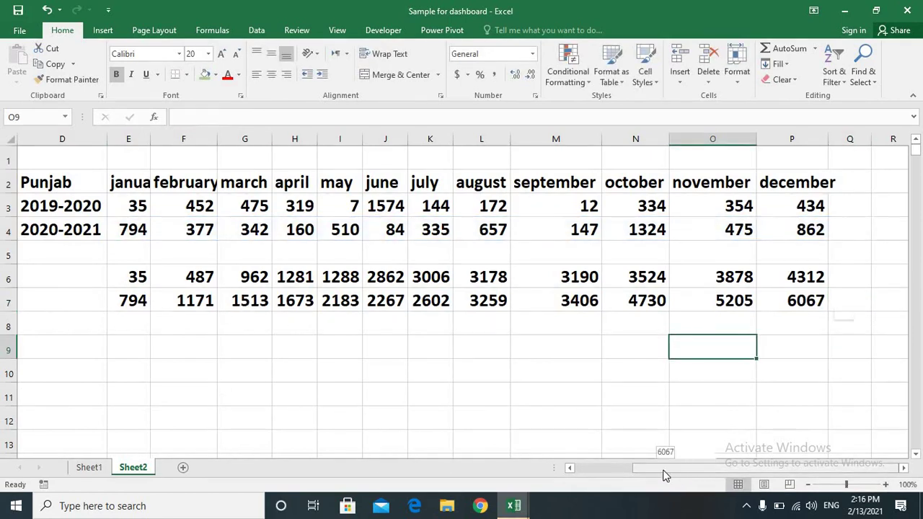
Select the running-total rows E6:O7 and insert a 2-D line chart with markers
{"action": "left_click_drag", "start_coordinate": [685, 476], "coordinate": [636, 467]}
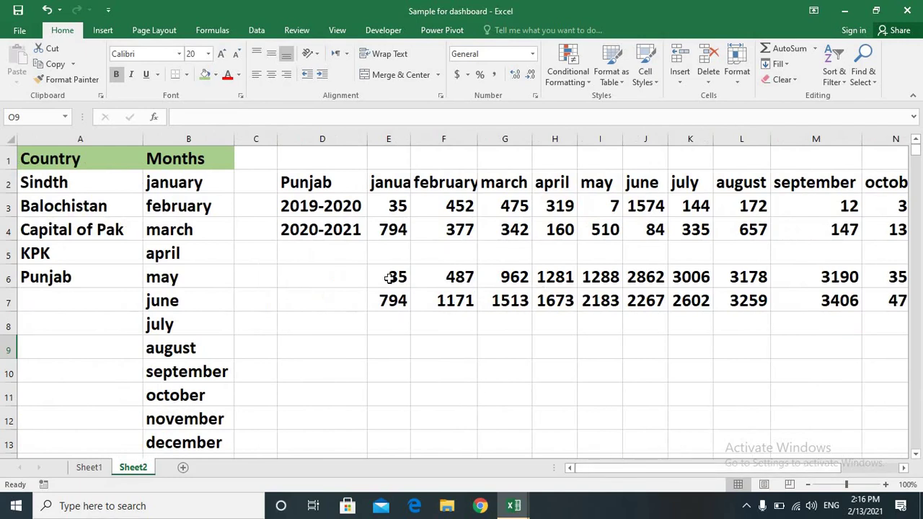
{"action": "left_click", "coordinate": [384, 276]}
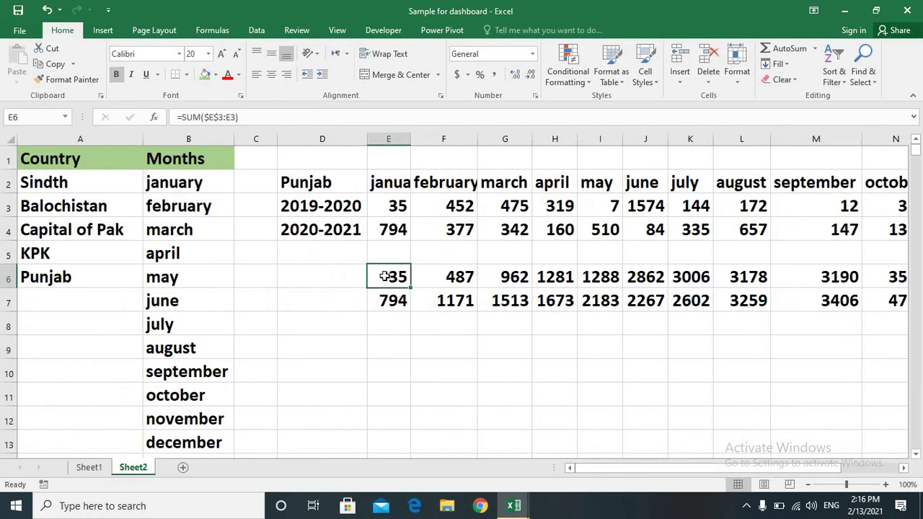
{"action": "key", "text": "shift+Right"}
{"action": "key", "text": "shift+Right"}
{"action": "key", "text": "shift+Right"}
{"action": "key", "text": "shift+Right"}
{"action": "key", "text": "shift+Right"}
{"action": "key", "text": "shift+Right"}
{"action": "key", "text": "shift+Right"}
{"action": "key", "text": "shift+Right"}
{"action": "key", "text": "shift+Right"}
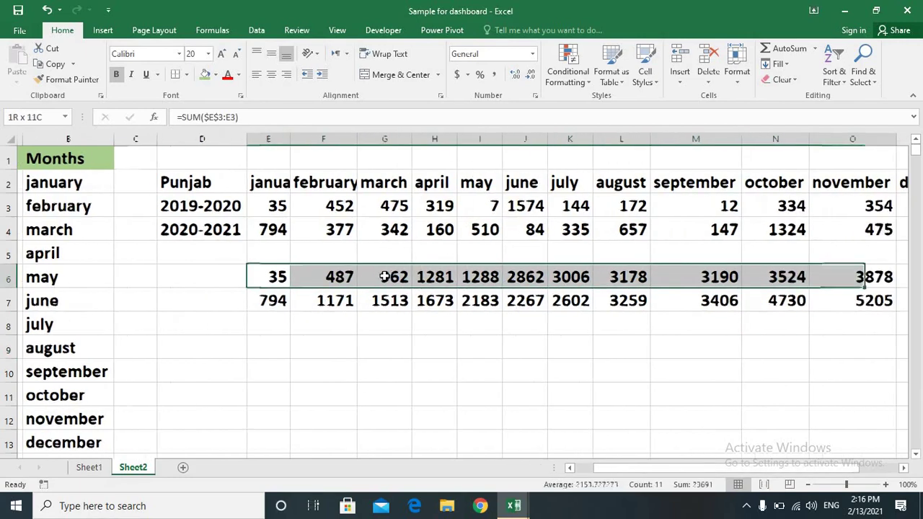
{"action": "key", "text": "shift+Down"}
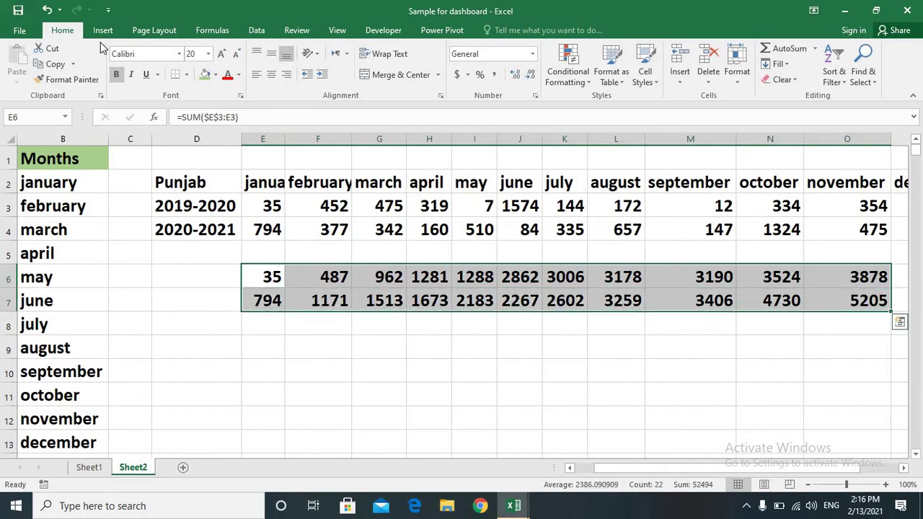
{"action": "left_click", "coordinate": [91, 34]}
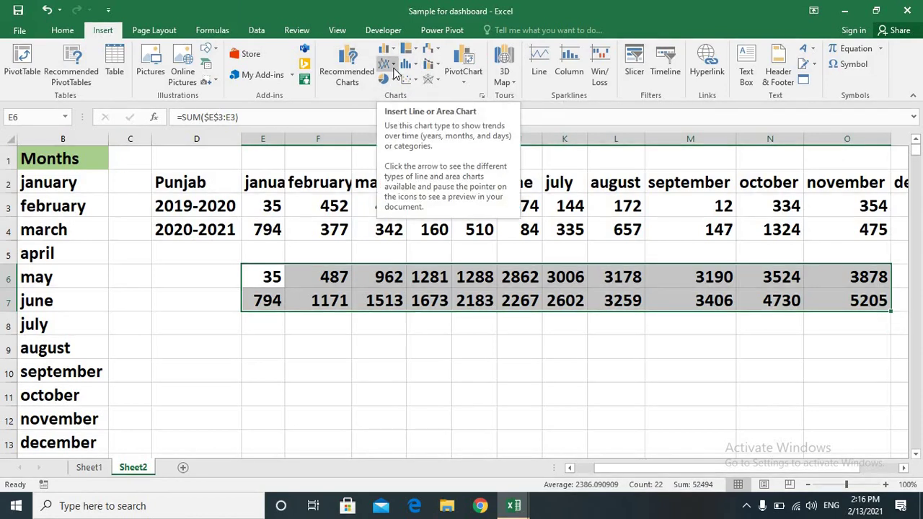
{"action": "left_click", "coordinate": [394, 70]}
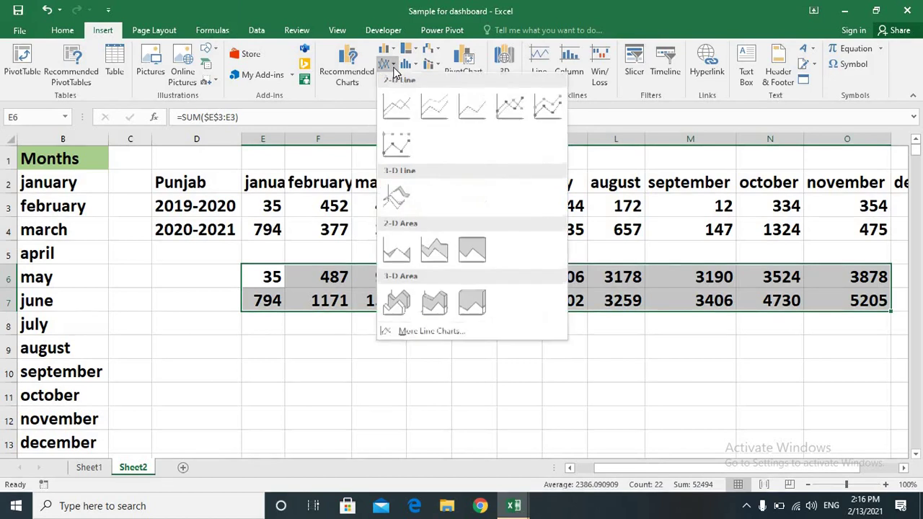
{"action": "left_click", "coordinate": [544, 109]}
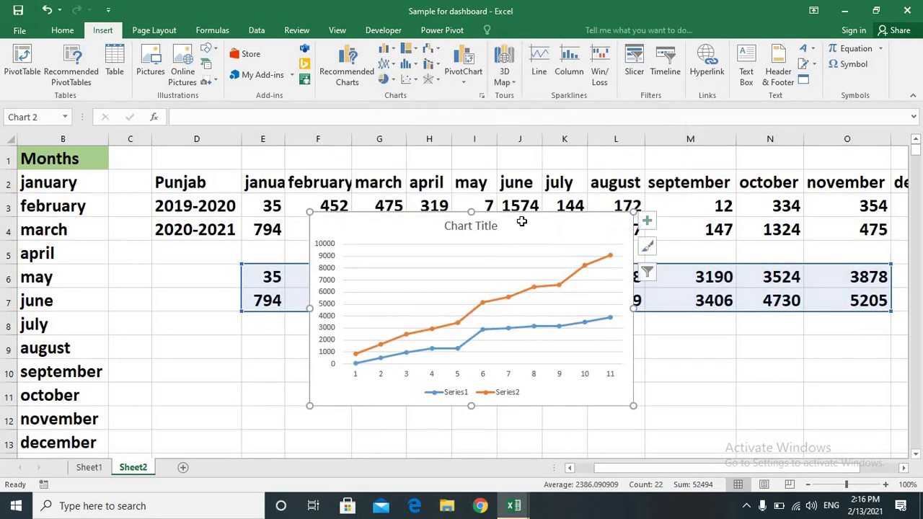
{"action": "left_click", "coordinate": [209, 179]}
{"action": "left_click", "coordinate": [247, 186]}
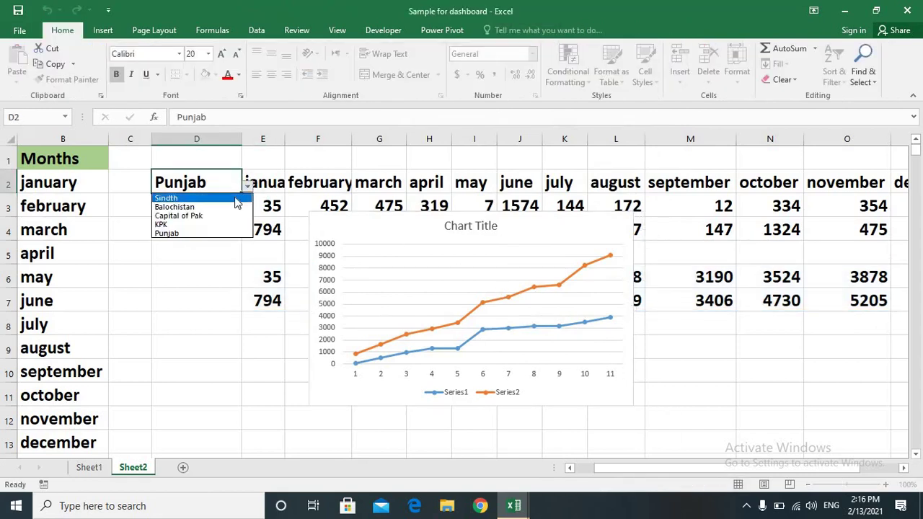
{"action": "left_click", "coordinate": [235, 198]}
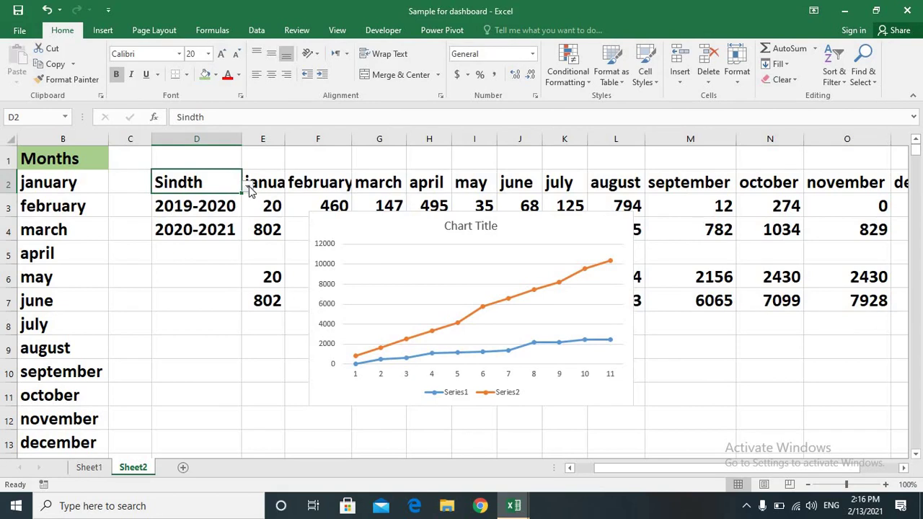
{"action": "left_click", "coordinate": [247, 188]}
{"action": "left_click", "coordinate": [231, 206]}
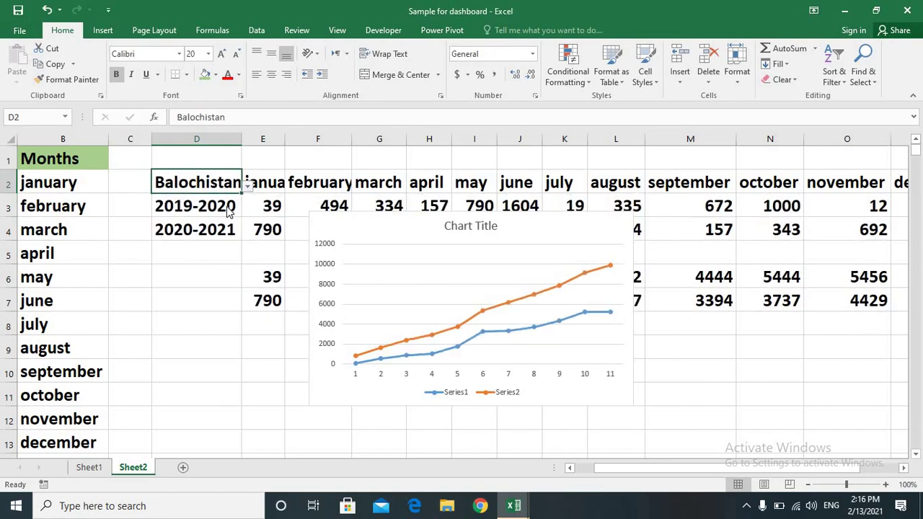
{"action": "left_click", "coordinate": [248, 186]}
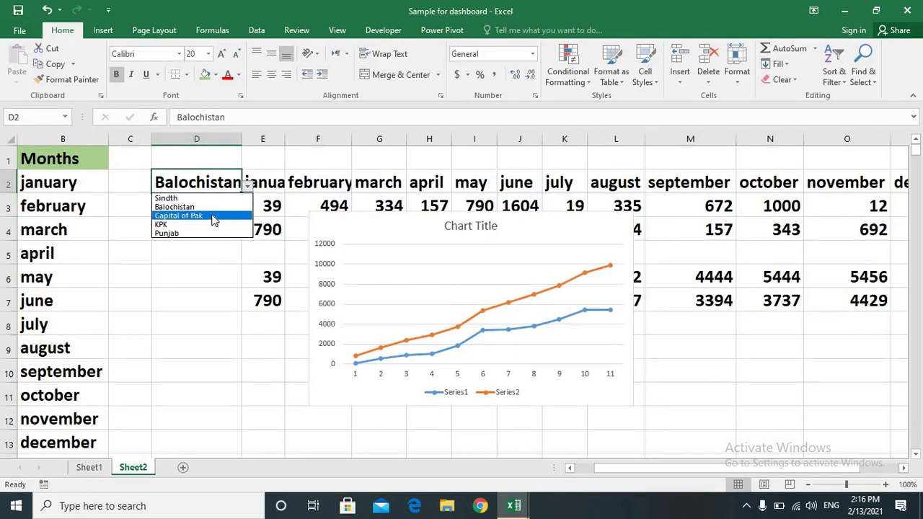
{"action": "left_click", "coordinate": [211, 210]}
{"action": "left_click", "coordinate": [248, 186]}
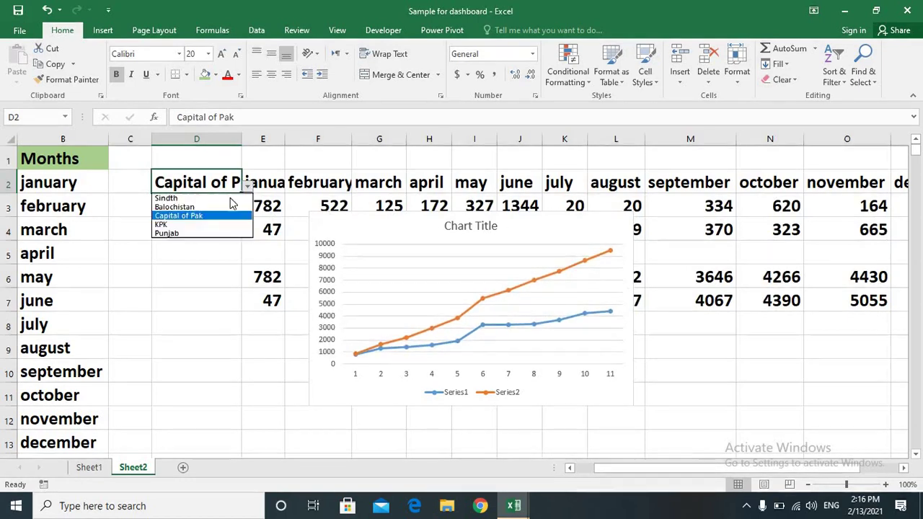
{"action": "left_click", "coordinate": [205, 225]}
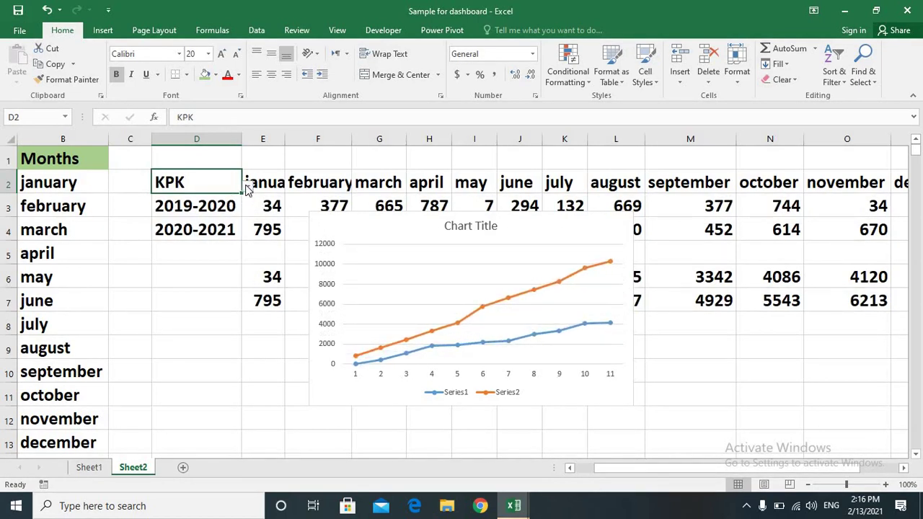
{"action": "left_click", "coordinate": [248, 186]}
{"action": "left_click", "coordinate": [192, 233]}
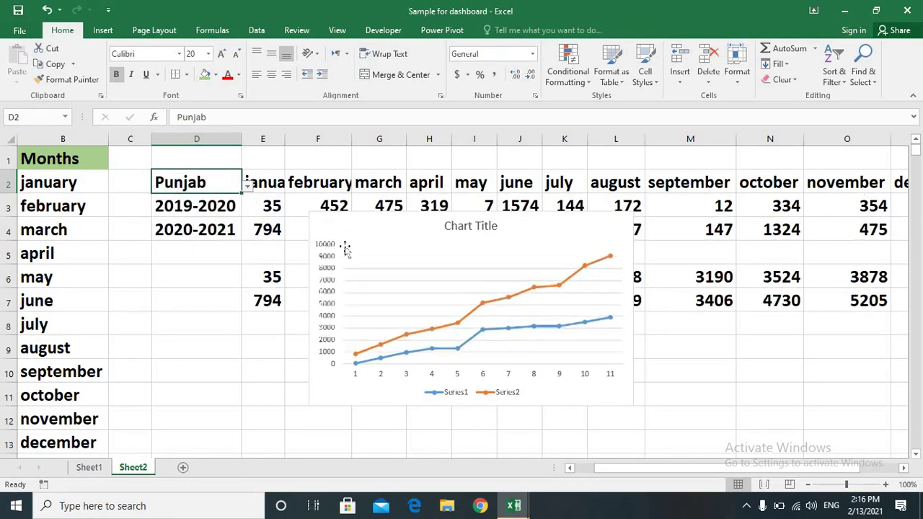
Select the line chart and make a first attempt at drawing a text box near its top-left
{"action": "left_click", "coordinate": [372, 253]}
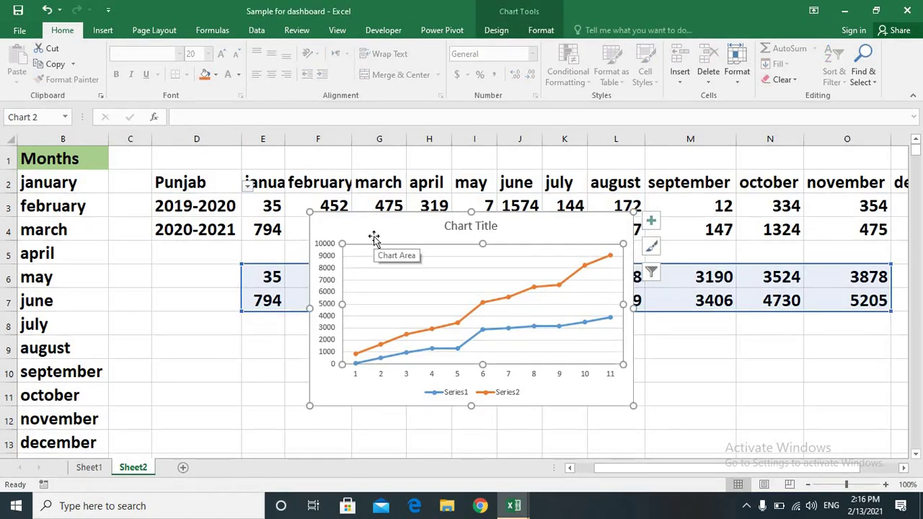
{"action": "left_click", "coordinate": [107, 31]}
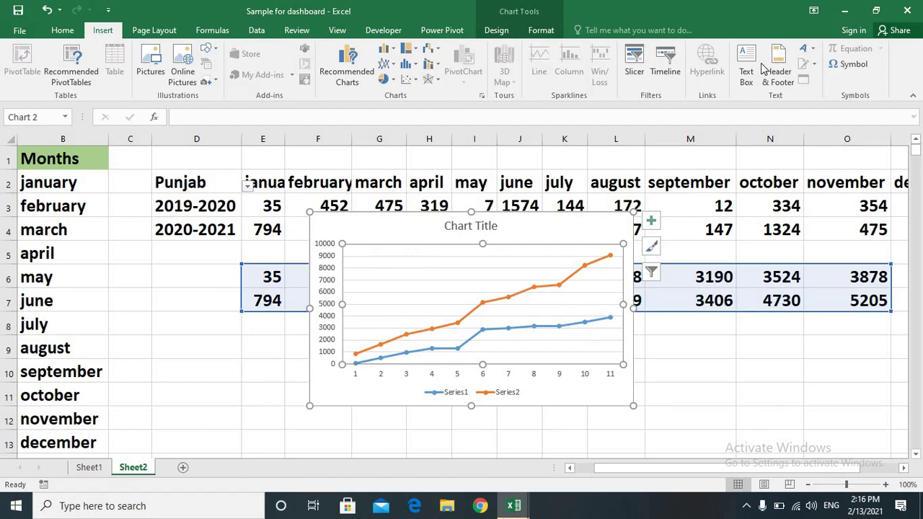
{"action": "left_click", "coordinate": [746, 70]}
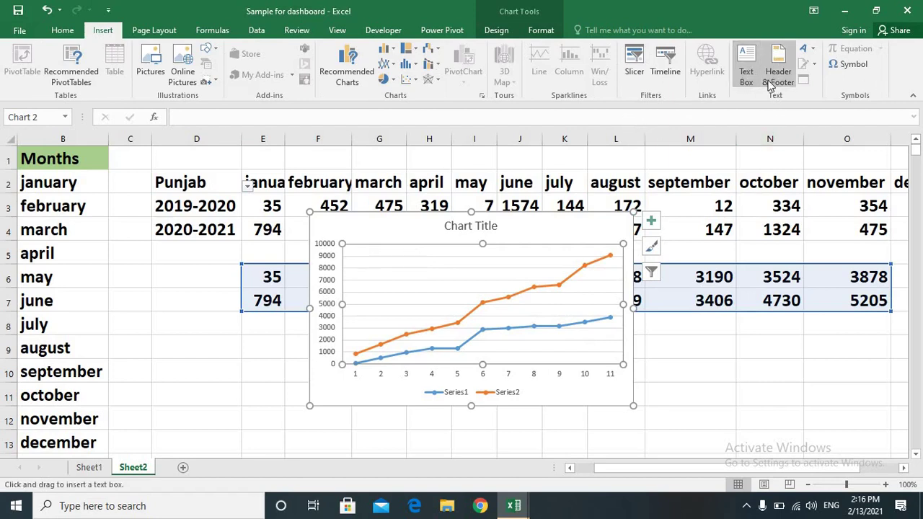
{"action": "left_click", "coordinate": [748, 71]}
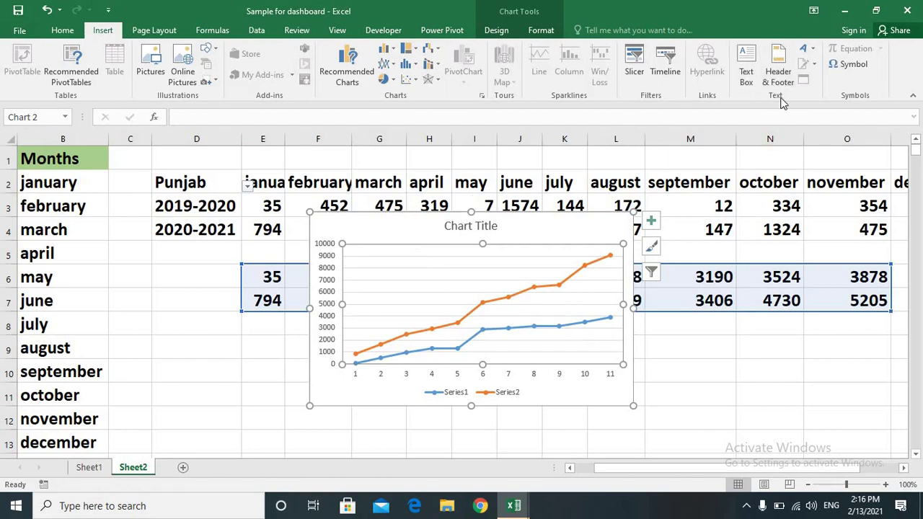
{"action": "left_click", "coordinate": [746, 71]}
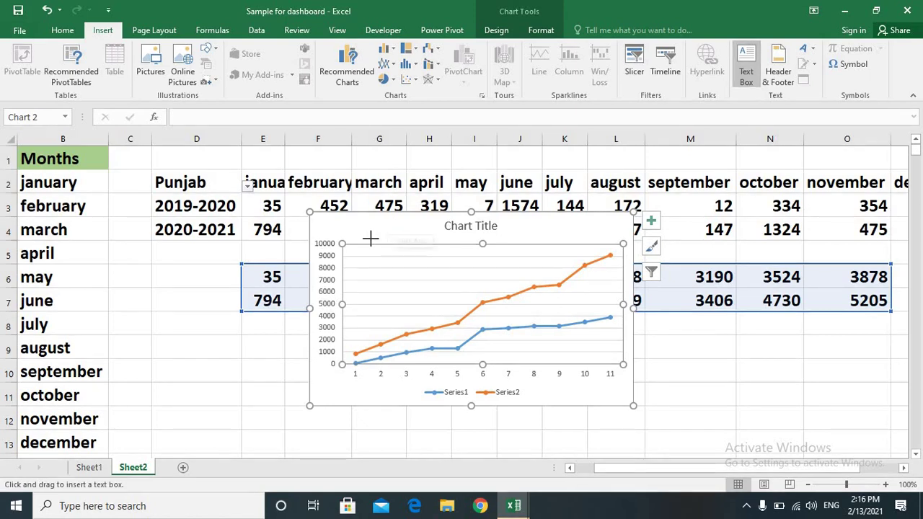
{"action": "left_click_drag", "start_coordinate": [369, 238], "coordinate": [421, 261]}
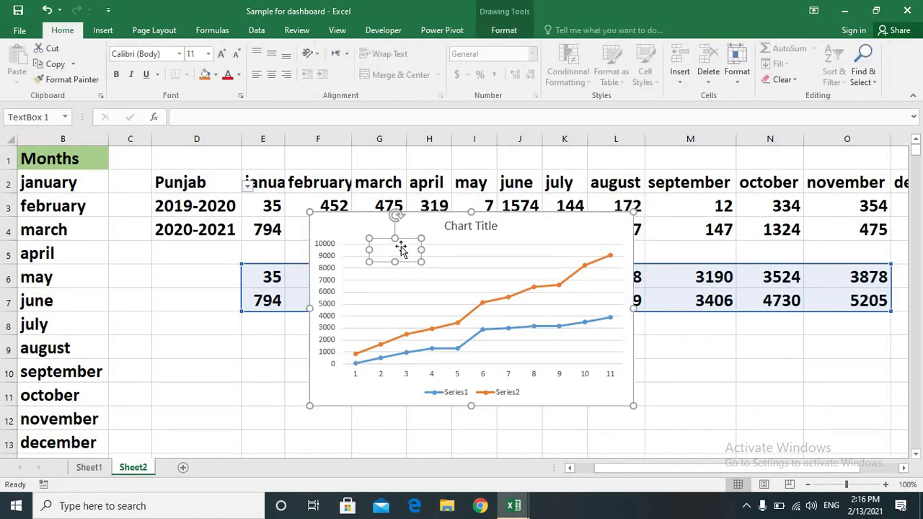
Reselect the line chart and bring up the Insert ribbon commands
{"action": "left_click", "coordinate": [402, 247]}
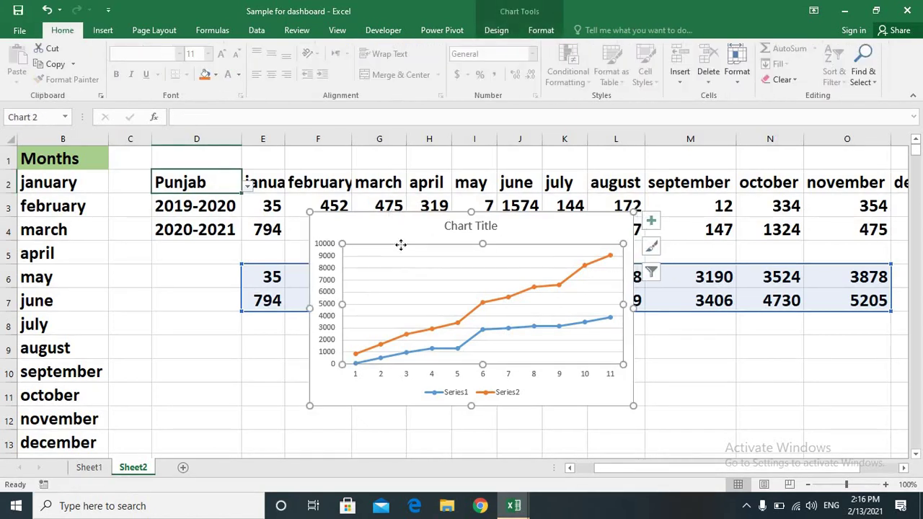
{"action": "left_click", "coordinate": [393, 238]}
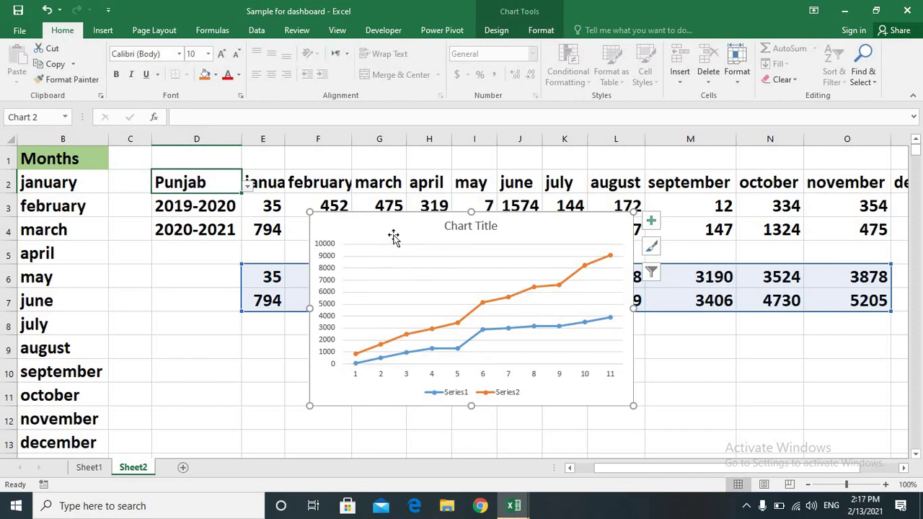
{"action": "left_click", "coordinate": [651, 220]}
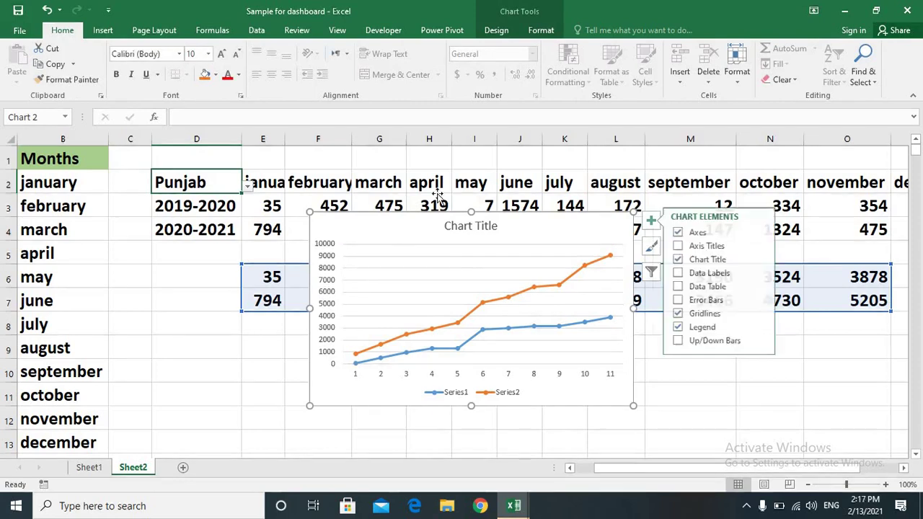
{"action": "left_click", "coordinate": [649, 417]}
{"action": "left_click", "coordinate": [362, 249]}
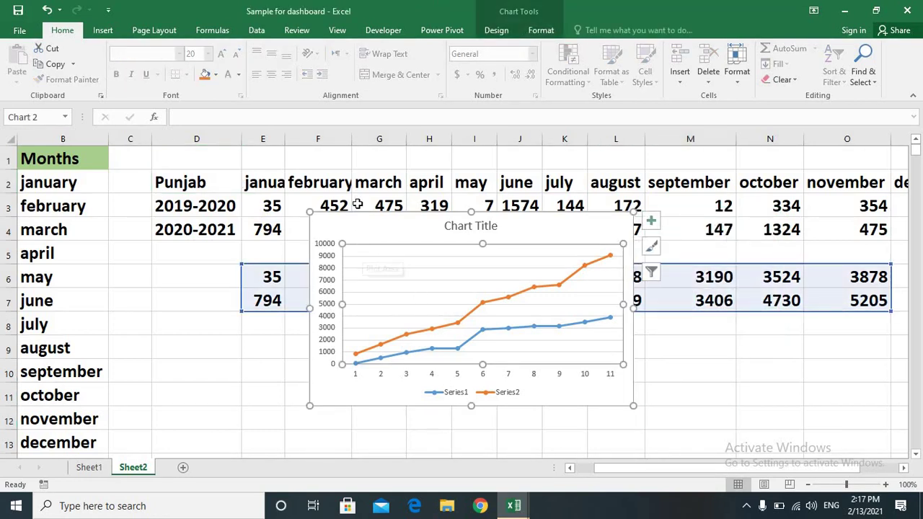
{"action": "left_click", "coordinate": [103, 31]}
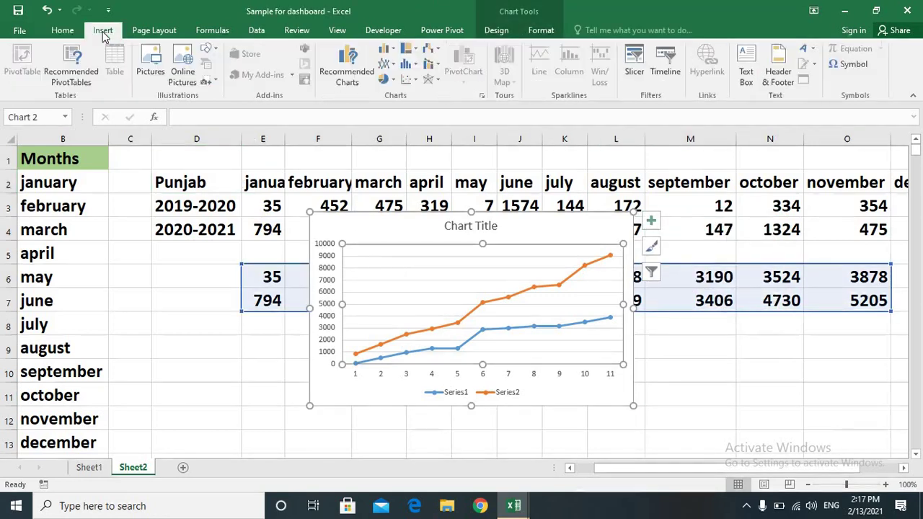
Draw a text box over the chart's top-left and link it to =Sheet2!$D$2 so it shows Punjab
{"action": "left_click", "coordinate": [746, 68]}
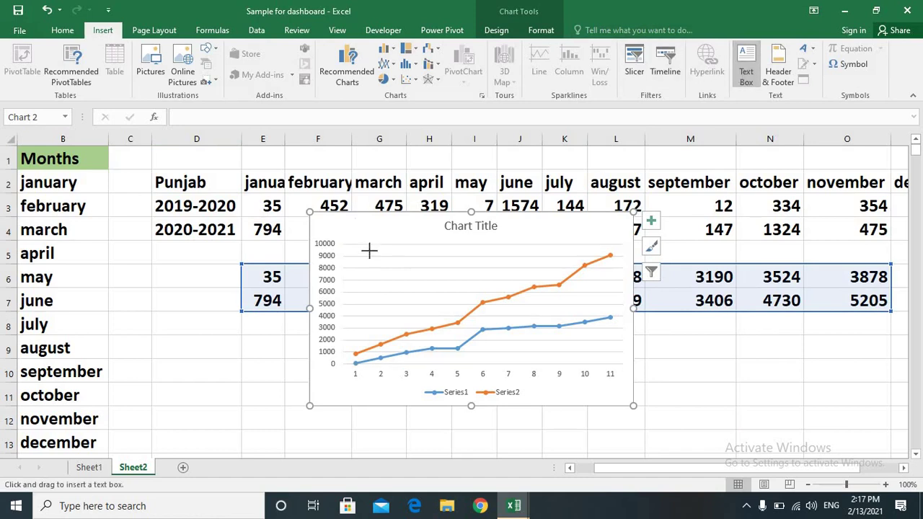
{"action": "left_click_drag", "start_coordinate": [358, 236], "coordinate": [445, 260]}
{"action": "type", "text": "Country"}
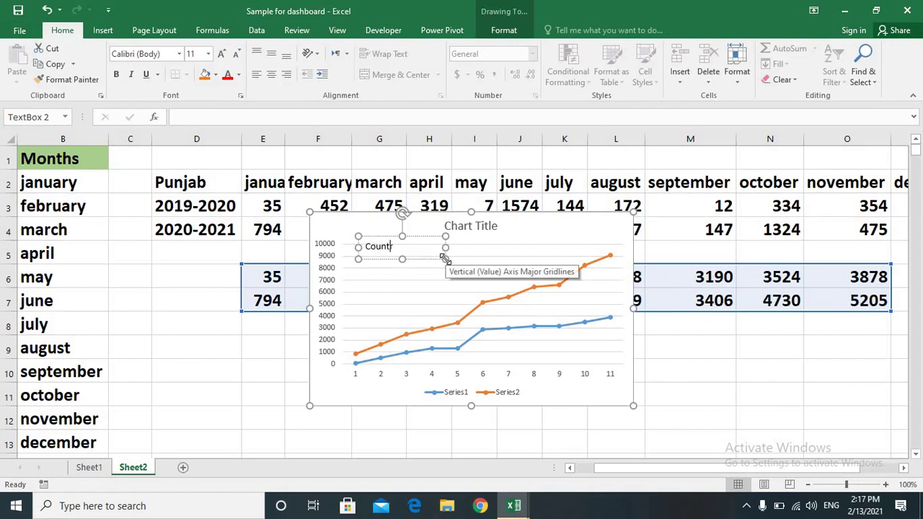
{"action": "left_click", "coordinate": [282, 119]}
{"action": "type", "text": "="}
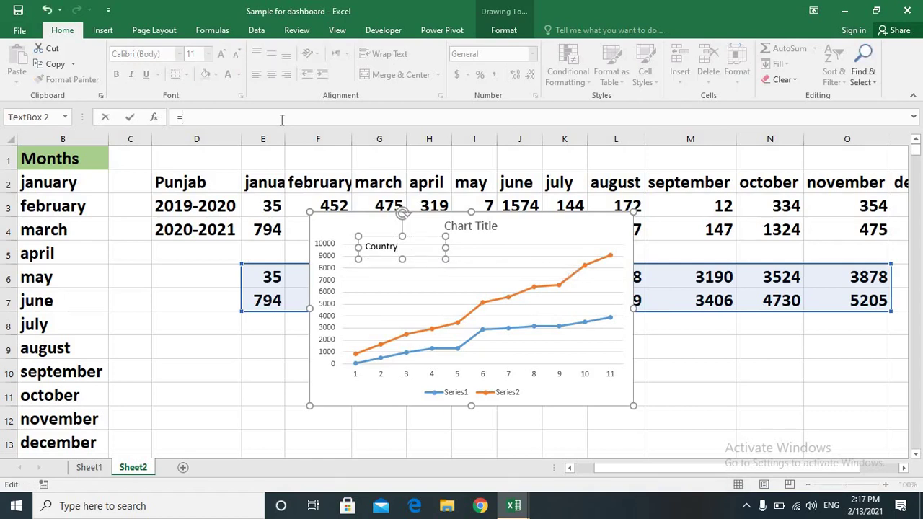
{"action": "left_click", "coordinate": [194, 182]}
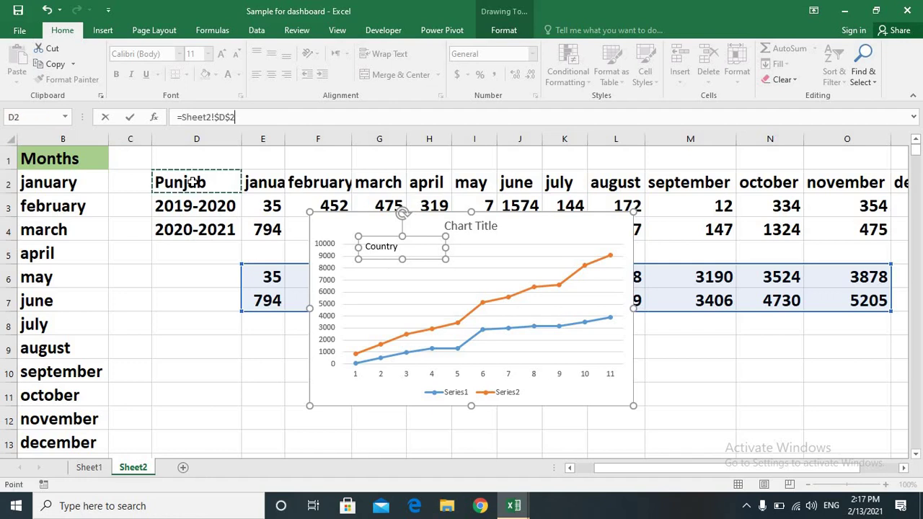
{"action": "key", "text": "Return"}
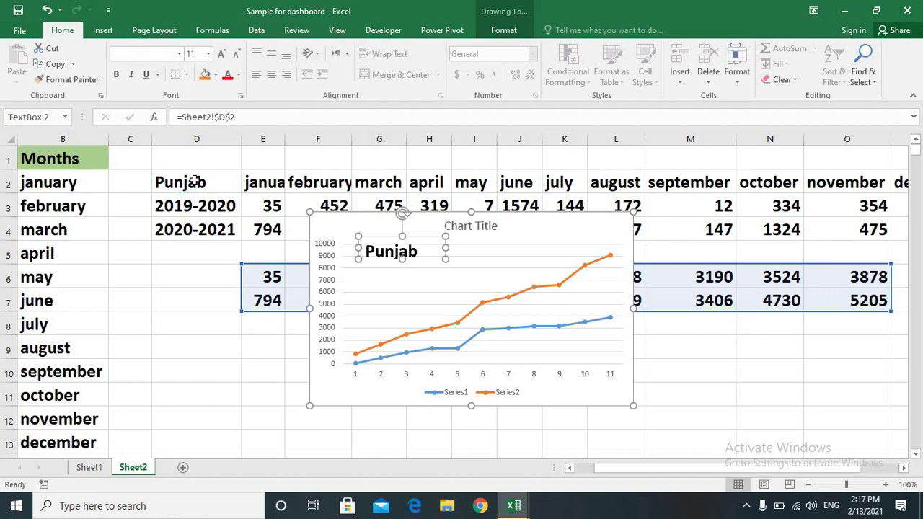
Switch D2 through Sindth and Balochistan to KPK, then delete the province text box from the chart
{"action": "left_click", "coordinate": [233, 191]}
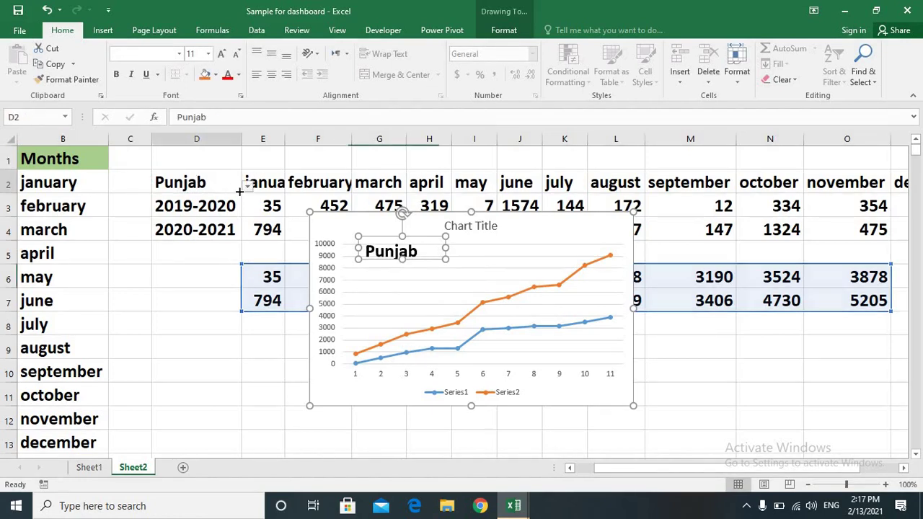
{"action": "left_click", "coordinate": [248, 185]}
{"action": "left_click", "coordinate": [242, 199]}
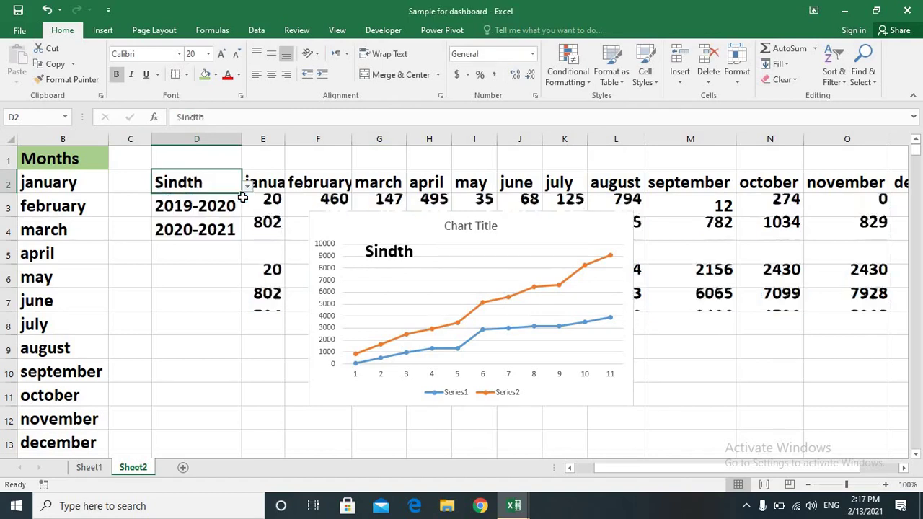
{"action": "left_click", "coordinate": [247, 186]}
{"action": "left_click", "coordinate": [229, 207]}
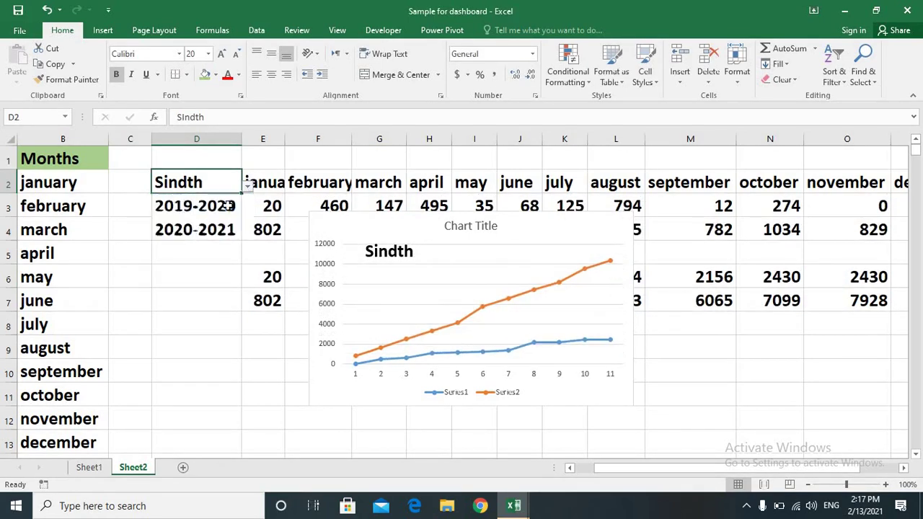
{"action": "left_click", "coordinate": [247, 185]}
{"action": "left_click", "coordinate": [228, 224]}
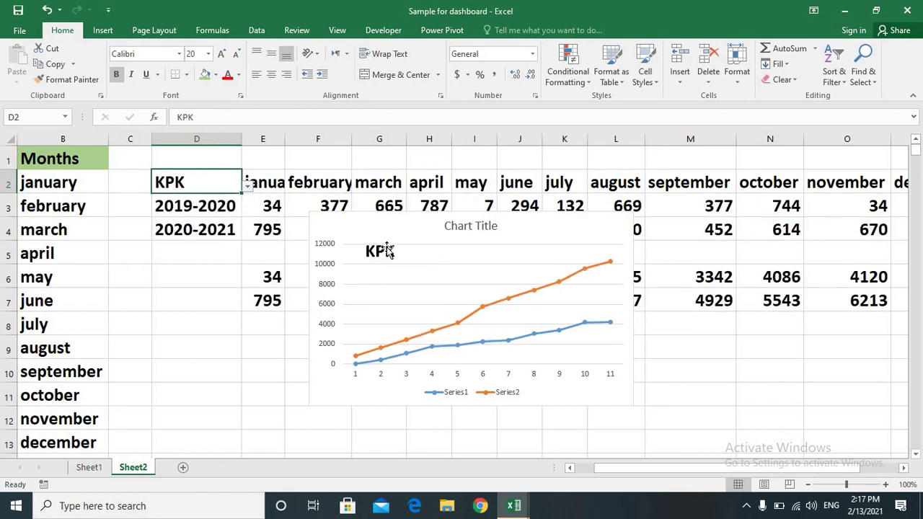
{"action": "left_click", "coordinate": [378, 250]}
{"action": "key", "text": "Delete"}
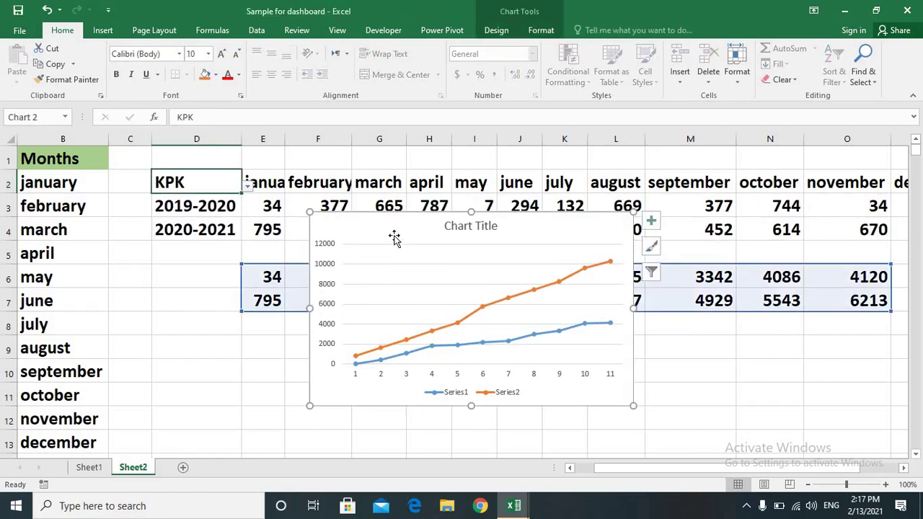
Enlarge the line chart by extending it to the right and downward
{"action": "left_click_drag", "start_coordinate": [296, 211], "coordinate": [20, 146]}
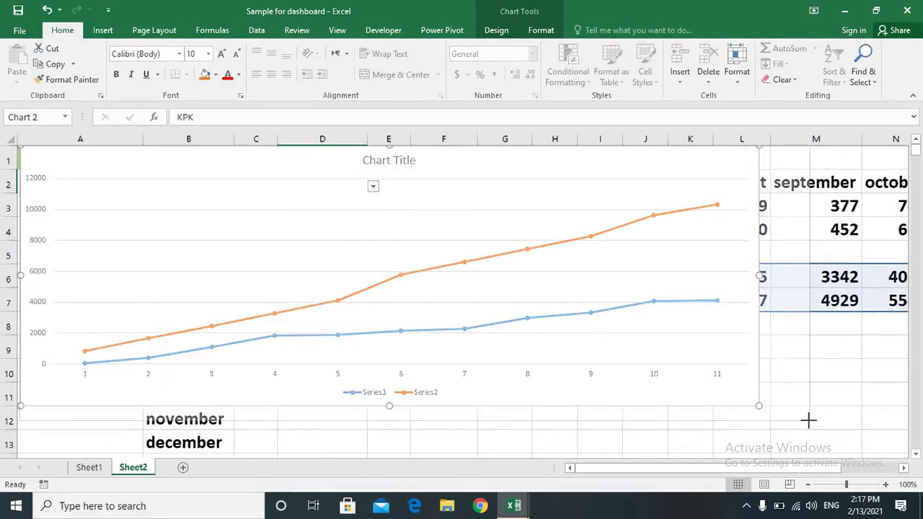
{"action": "left_click_drag", "start_coordinate": [762, 406], "coordinate": [806, 420]}
{"action": "left_click", "coordinate": [478, 304]}
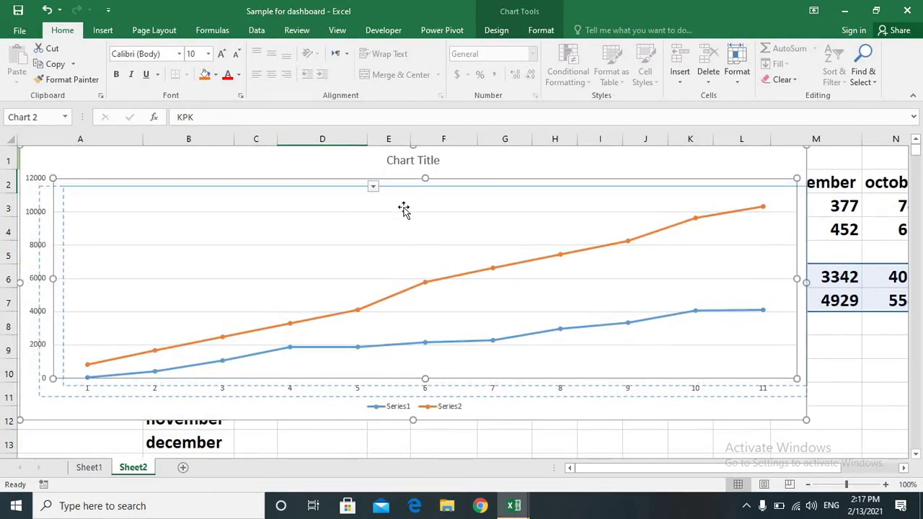
{"action": "left_click", "coordinate": [381, 184]}
{"action": "left_click", "coordinate": [398, 160]}
{"action": "left_click", "coordinate": [399, 161]}
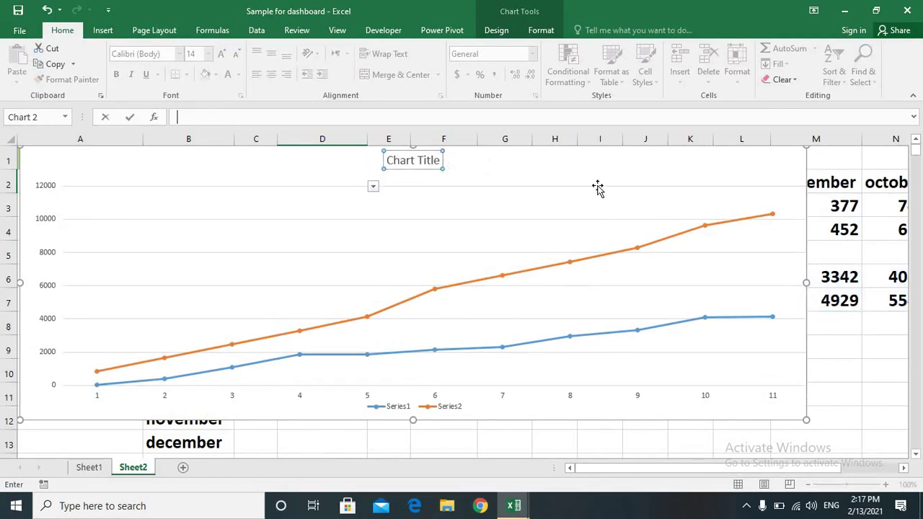
Move the chart down and right, then narrow it from its left edge
{"action": "mouse_move", "coordinate": [594, 161]}
{"action": "left_mouse_down"}
{"action": "mouse_move", "coordinate": [682, 169]}
{"action": "mouse_move", "coordinate": [653, 196]}
{"action": "left_mouse_up"}
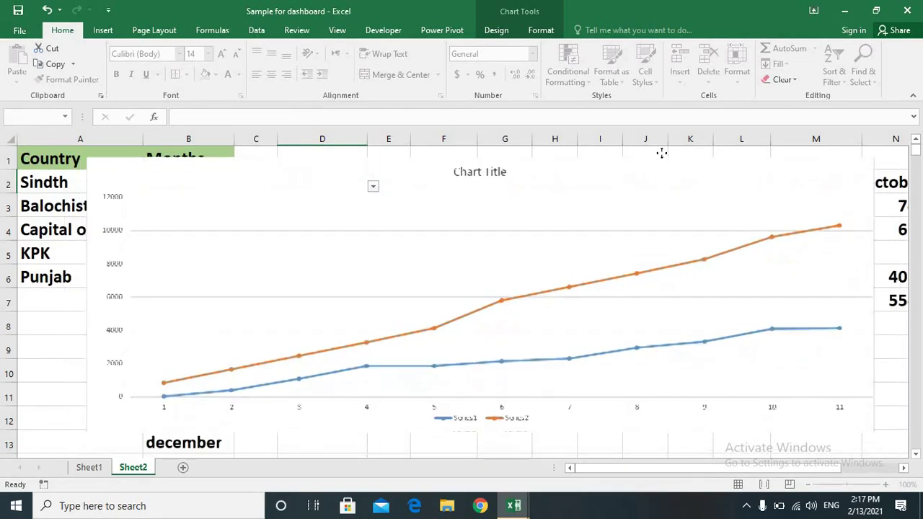
{"action": "left_click_drag", "start_coordinate": [653, 196], "coordinate": [678, 189]}
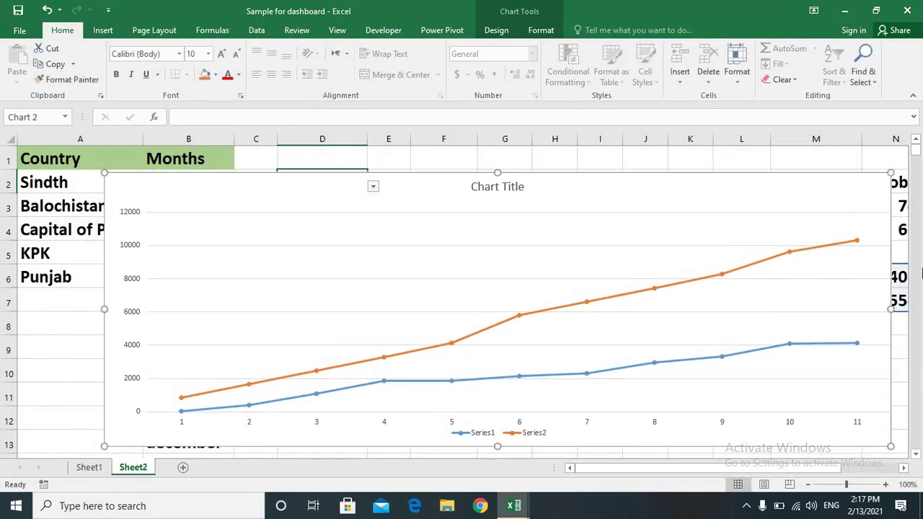
{"action": "left_click_drag", "start_coordinate": [917, 146], "coordinate": [916, 142]}
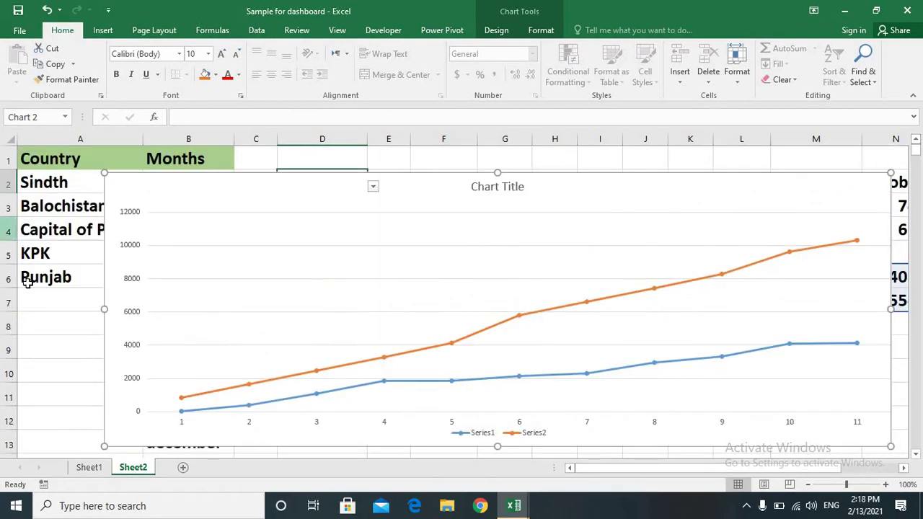
{"action": "left_click_drag", "start_coordinate": [106, 310], "coordinate": [383, 287]}
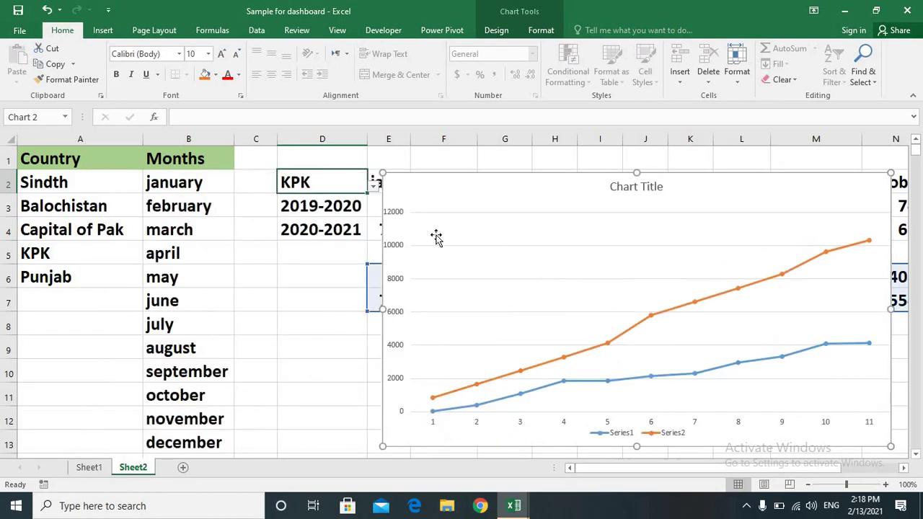
Cycle D2 through Sindth, Balochistan, Capital of Pak and KPK, ending on Punjab
{"action": "left_click", "coordinate": [373, 187]}
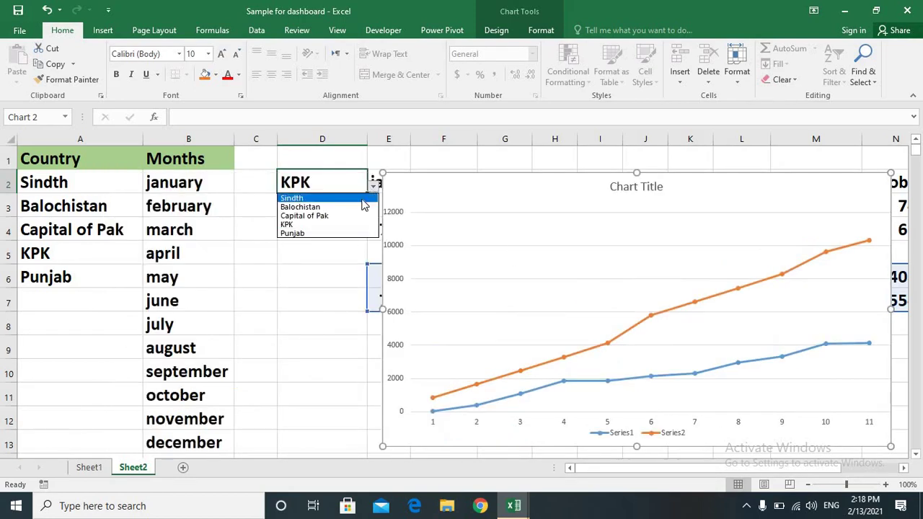
{"action": "left_click", "coordinate": [361, 199]}
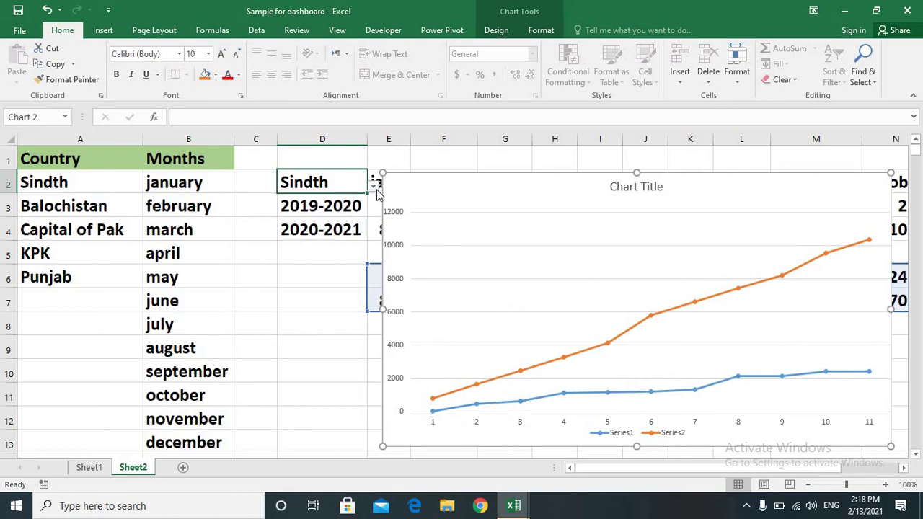
{"action": "left_click", "coordinate": [374, 186]}
{"action": "left_click", "coordinate": [339, 207]}
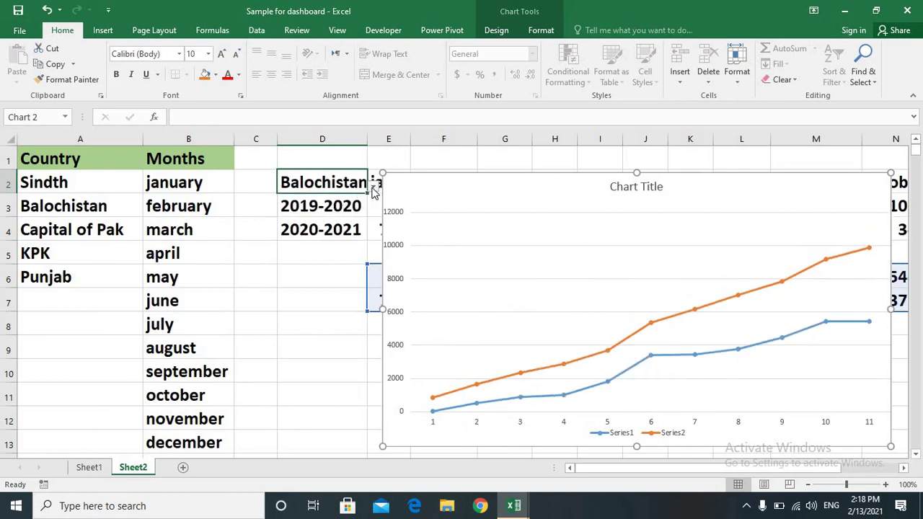
{"action": "left_click", "coordinate": [373, 186]}
{"action": "left_click", "coordinate": [337, 215]}
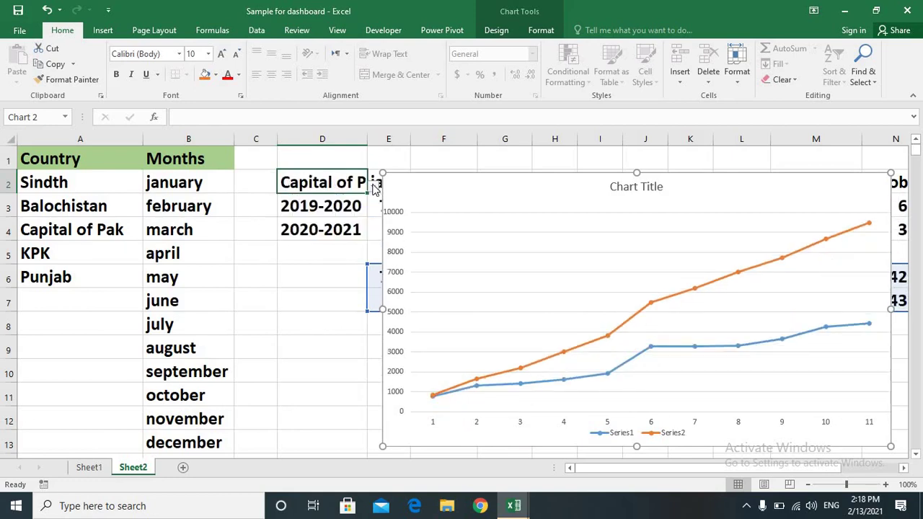
{"action": "left_click", "coordinate": [373, 186]}
{"action": "left_click", "coordinate": [331, 224]}
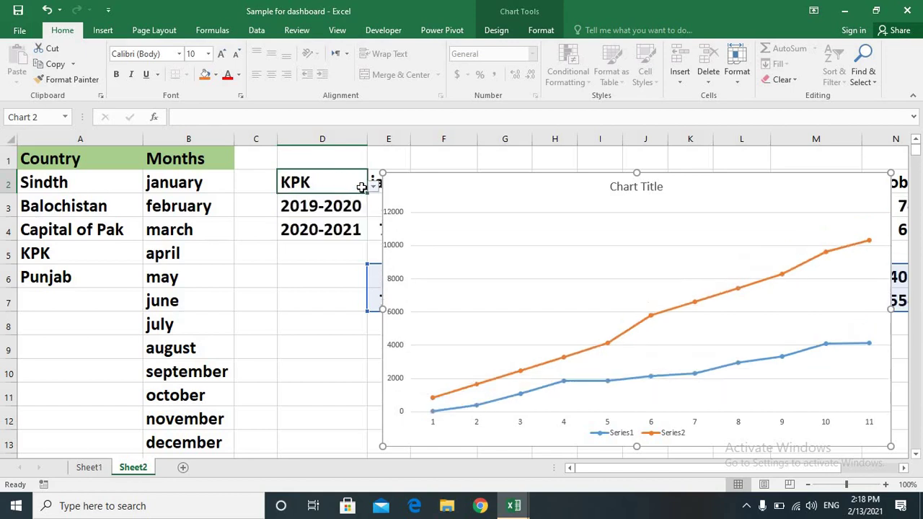
{"action": "left_click", "coordinate": [373, 186]}
{"action": "left_click", "coordinate": [332, 233]}
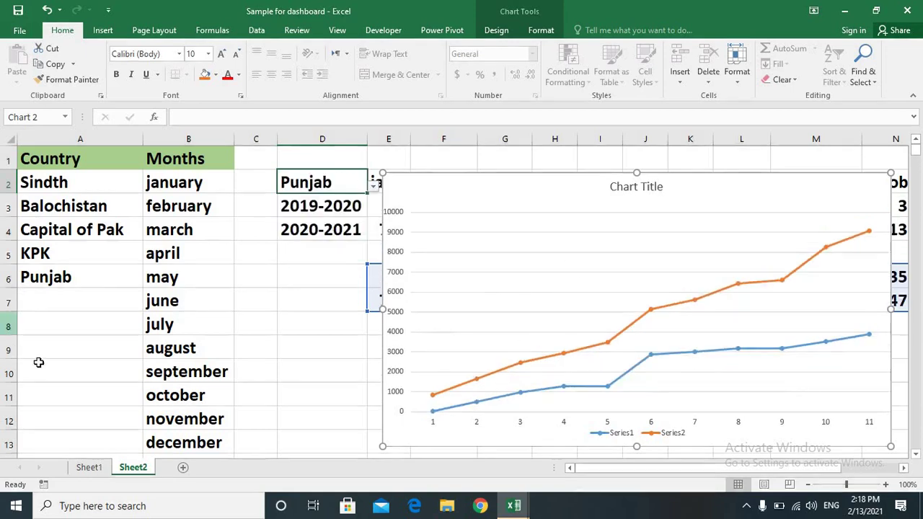
Switch to the 'intro - Excel' window showing the MIS Report title page
{"action": "mouse_move", "coordinate": [507, 509]}
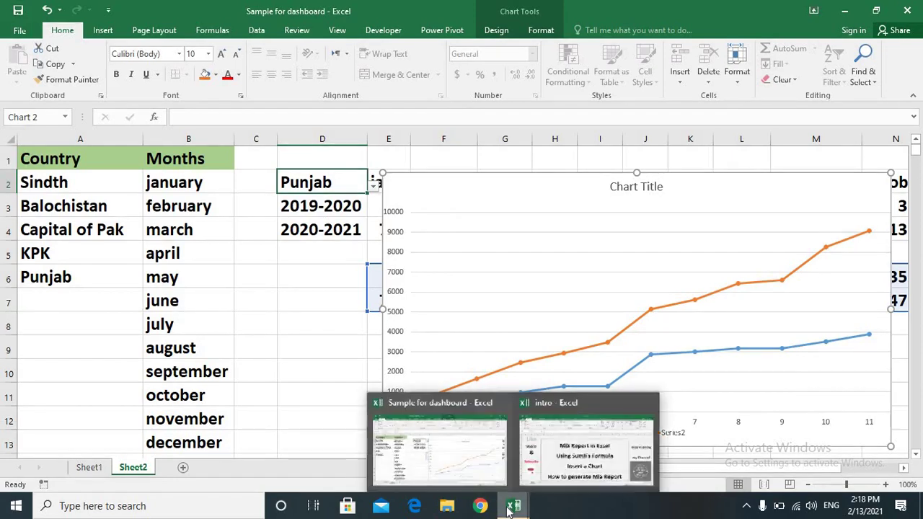
{"action": "left_click", "coordinate": [584, 441]}
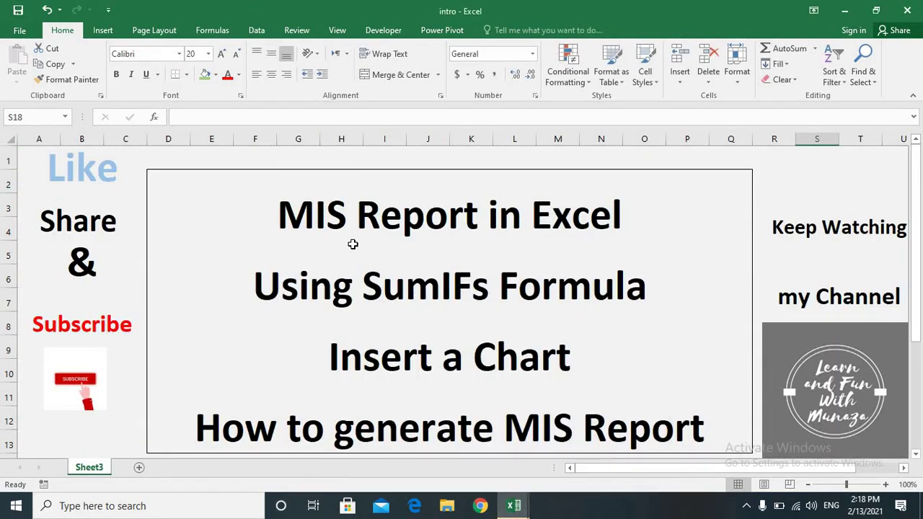